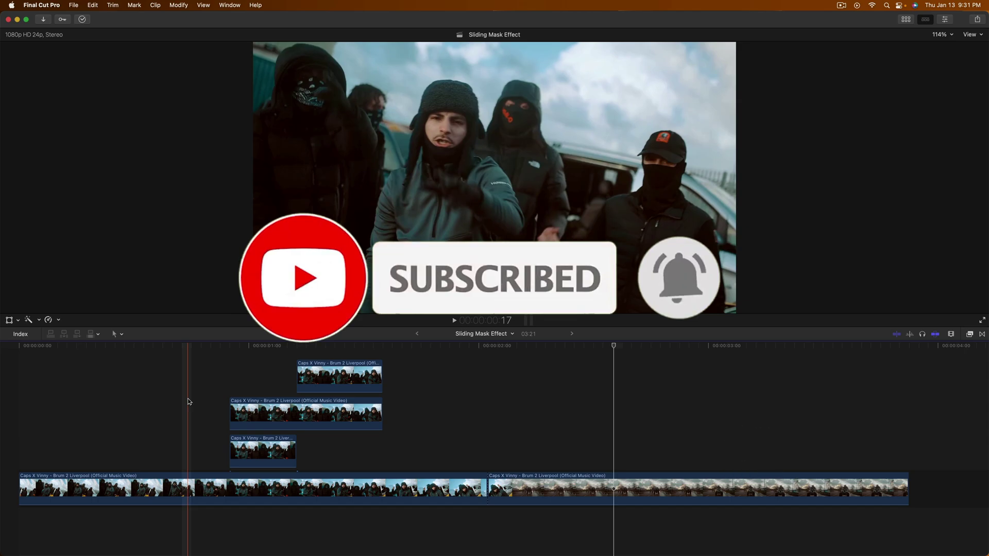
# Step: Play the Sliding Mask Effect project and step frame by frame through the finished masked section
pyautogui.press('space')
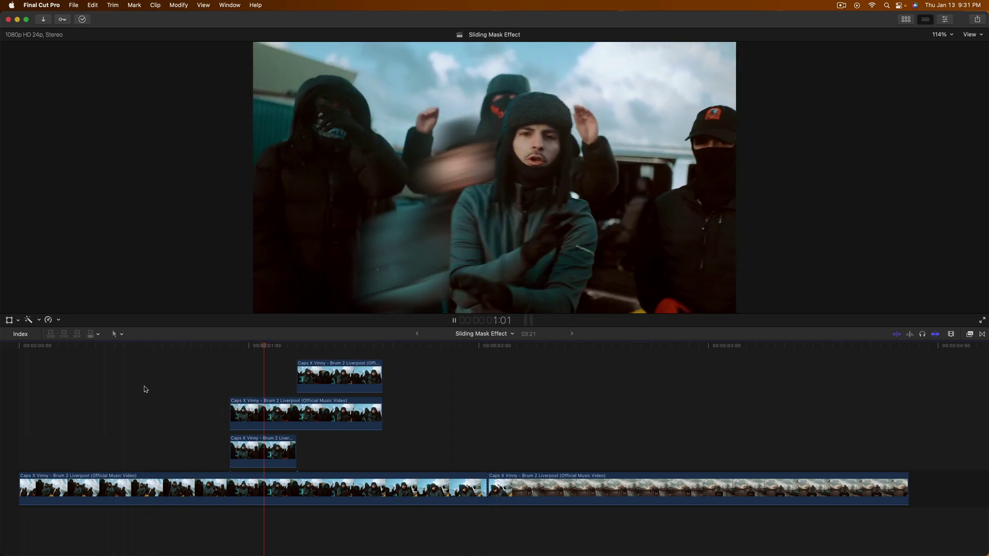
pyautogui.press('space')
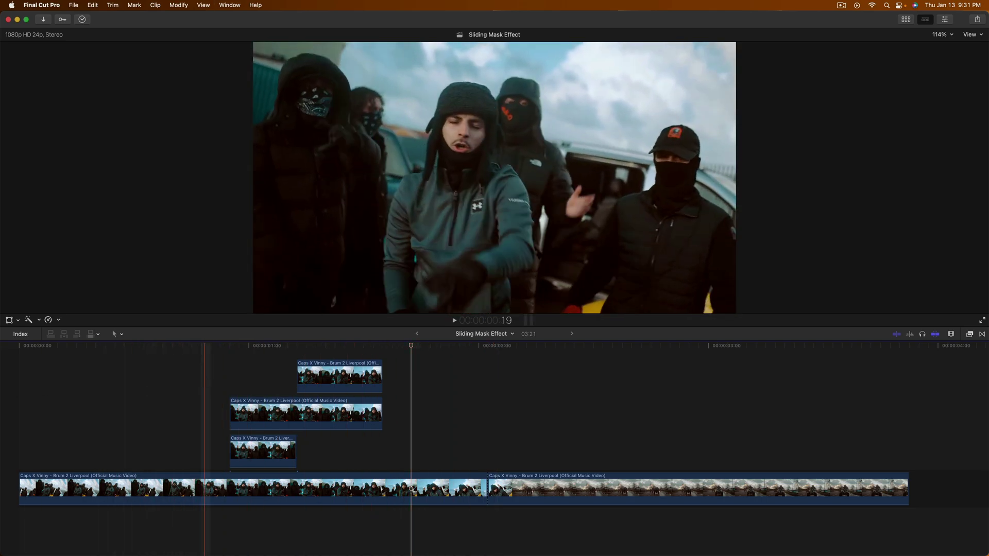
pyautogui.click(205, 381)
pyautogui.press('space')
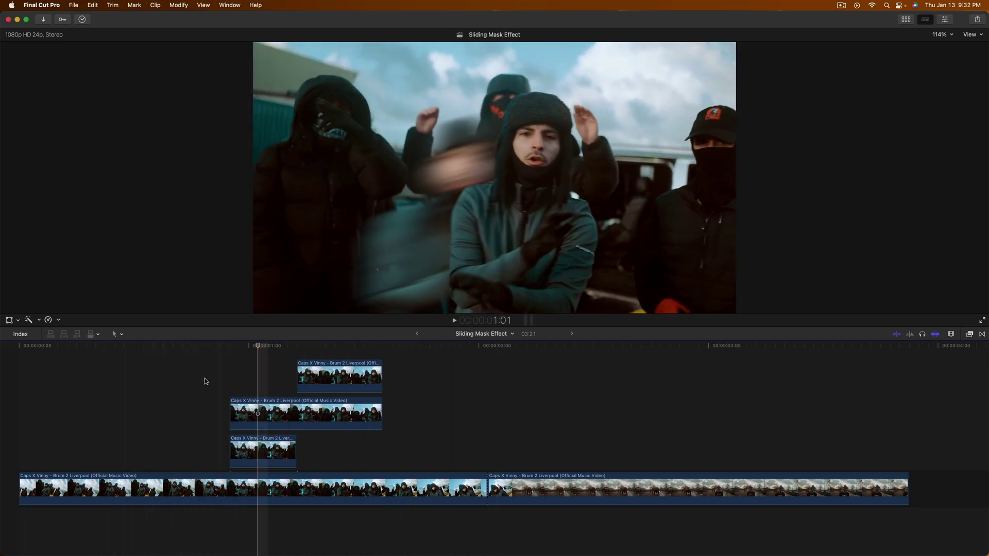
pyautogui.press('Left')
pyautogui.press('Left')
pyautogui.press('Right')
pyautogui.press('Right')
pyautogui.press('Left')
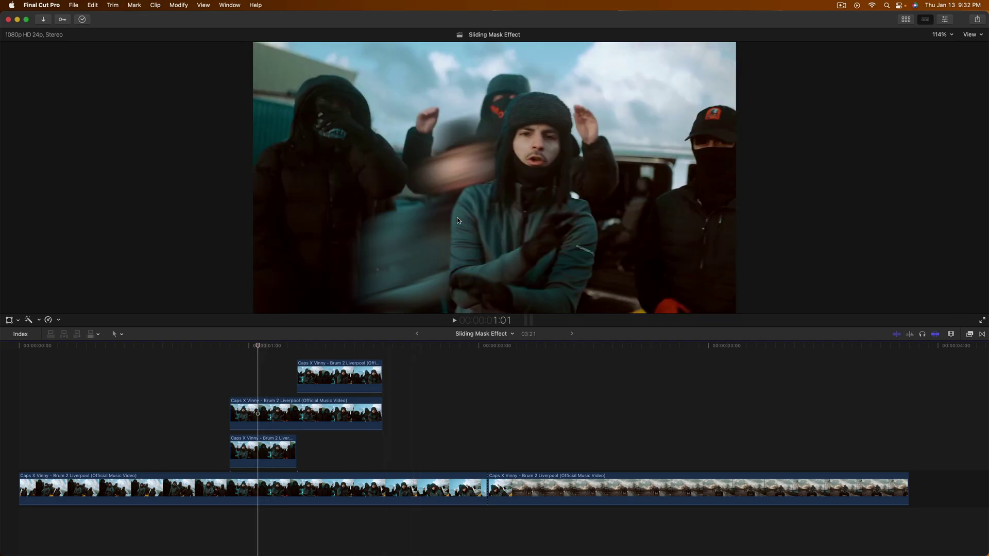
pyautogui.press('Right')
pyautogui.press('Right')
pyautogui.press('Right')
pyautogui.press('Right')
pyautogui.press('Right')
pyautogui.press('Right')
pyautogui.press('Right')
pyautogui.press('Right')
pyautogui.press('Right')
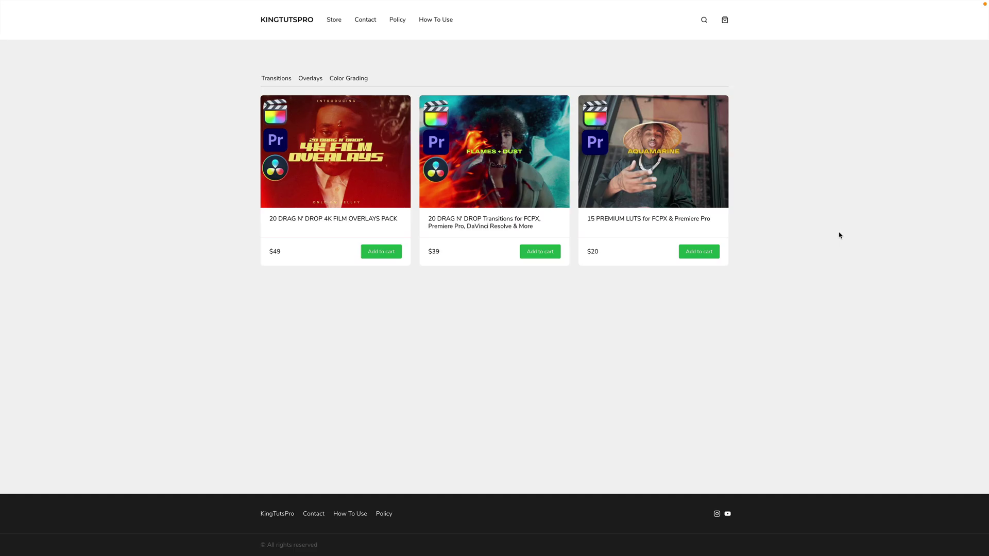
# Step: In the browser, view the KingTutsPro 4K film overlays pack page and look through its preview images
pyautogui.click(394, 192)
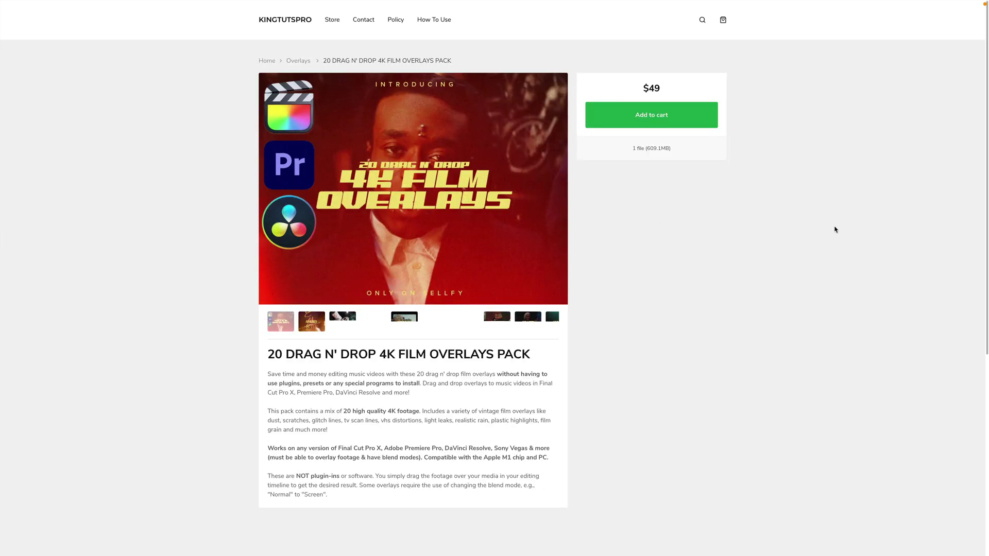
pyautogui.scroll(-4, 835, 228)
pyautogui.scroll(-3, 834, 229)
pyautogui.scroll(6, 834, 227)
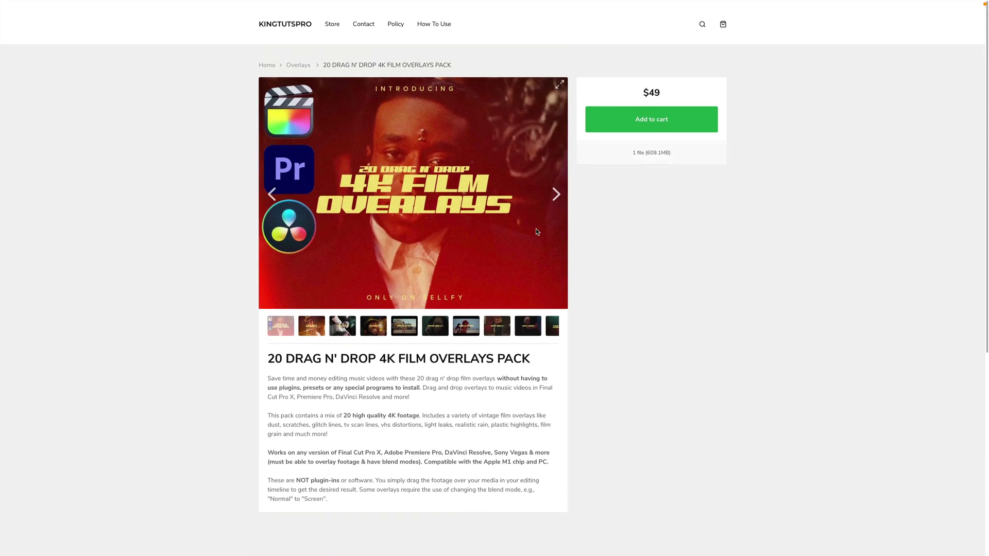
pyautogui.click(554, 202)
pyautogui.click(555, 202)
pyautogui.click(555, 202)
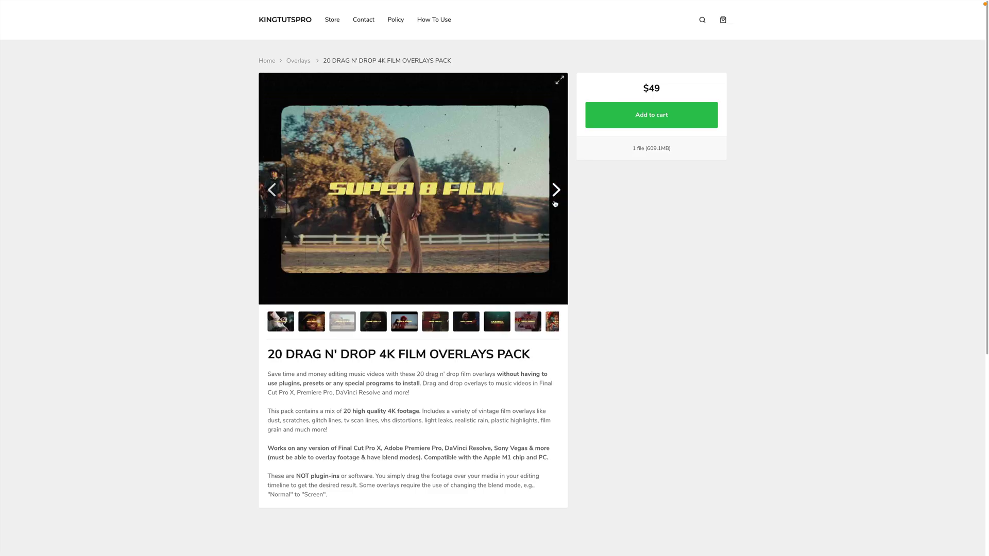
pyautogui.click(555, 202)
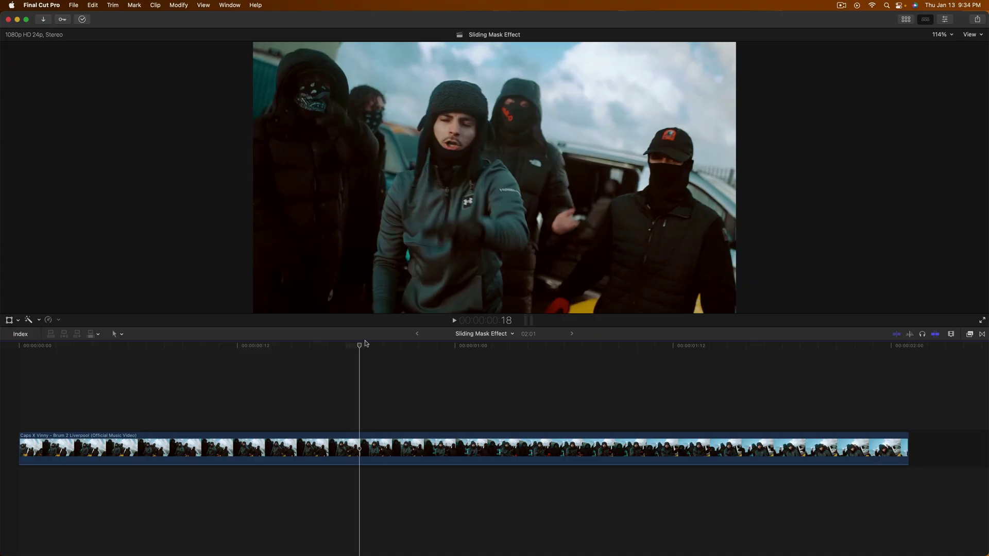
# Step: In Final Cut Pro, split the clip at 00:21 and again further along to isolate a 17-frame middle section
pyautogui.moveTo(366, 344); pyautogui.dragTo(402, 430)
pyautogui.click(403, 446)
pyautogui.press('super+b')
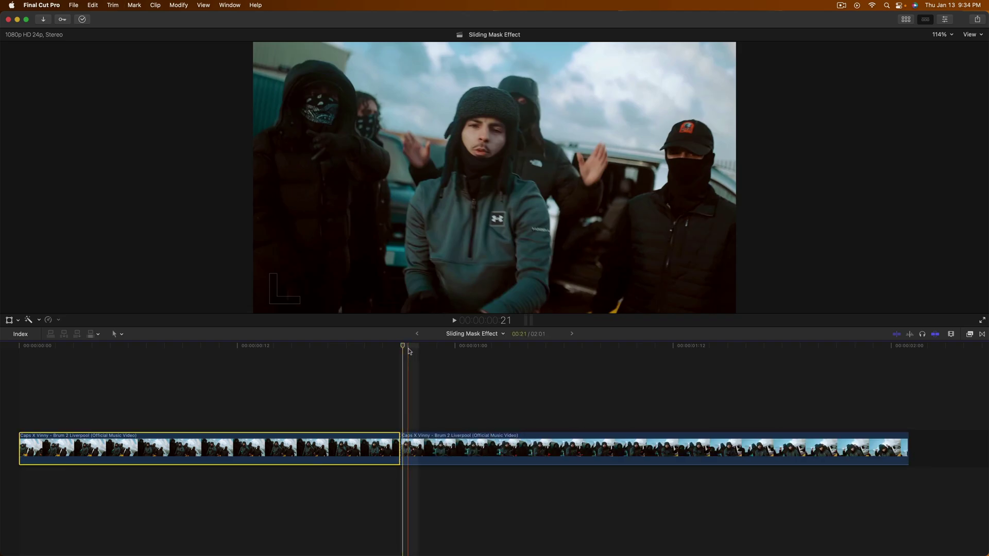
pyautogui.moveTo(407, 347); pyautogui.dragTo(502, 346)
pyautogui.press('super+b')
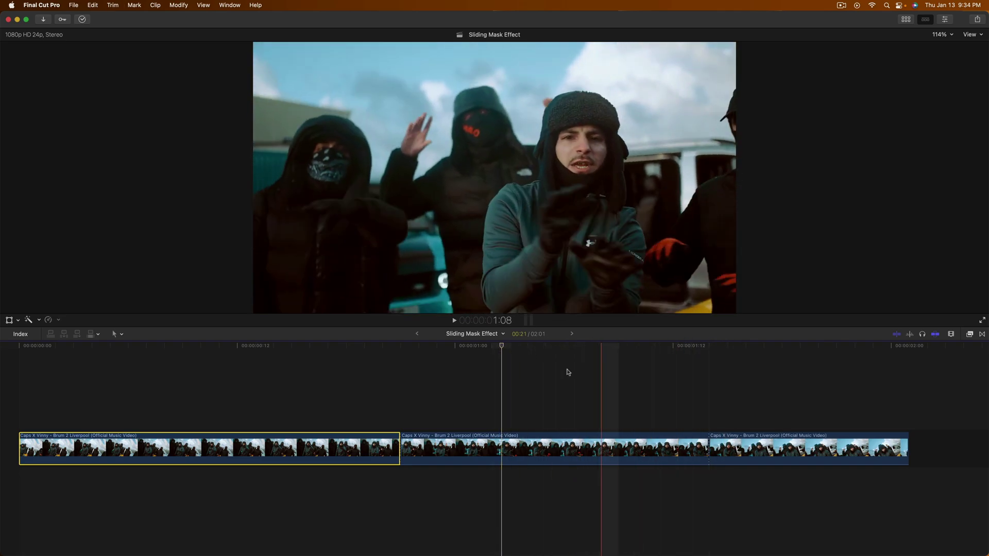
# Step: Review the isolated middle section and place a duplicate of it directly above the original
pyautogui.click(527, 345)
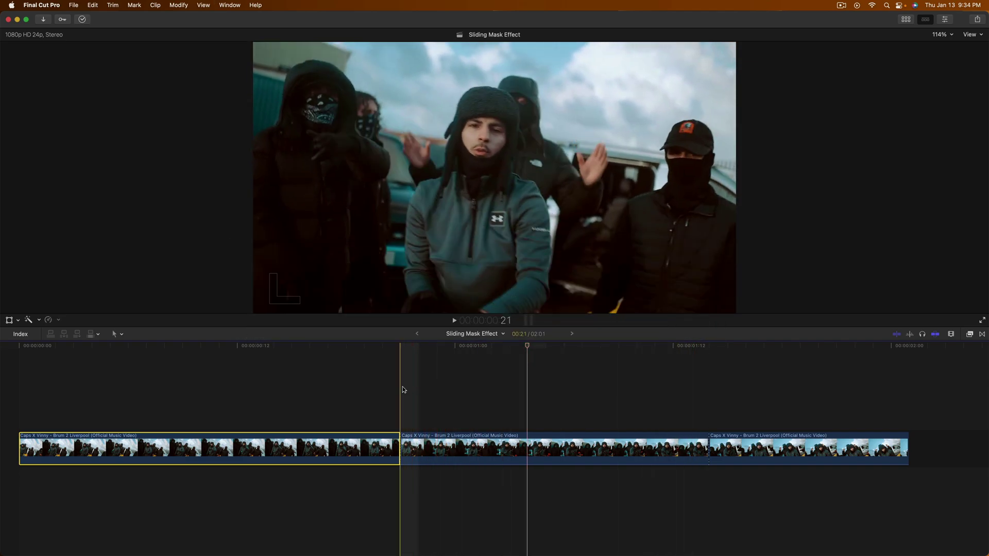
pyautogui.press('space')
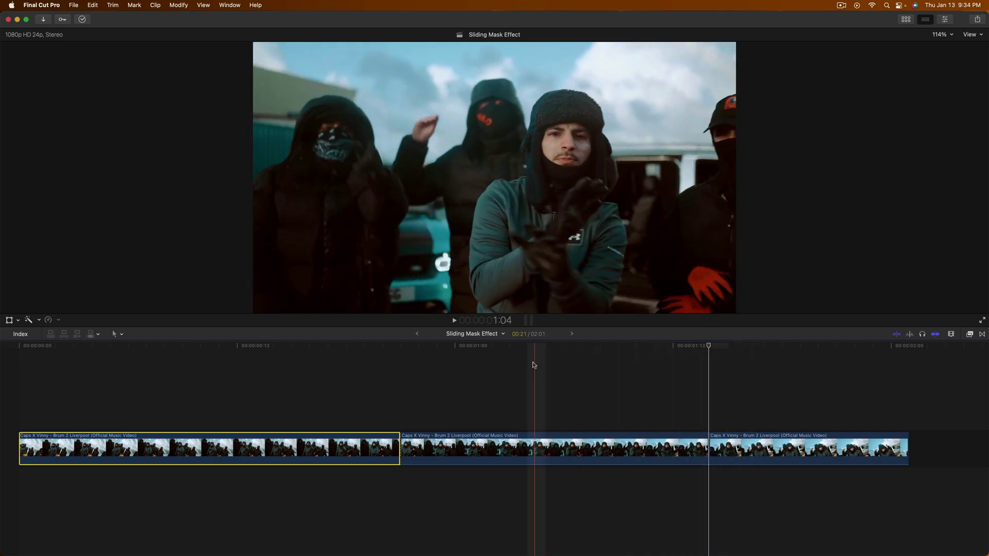
pyautogui.hscroll(5, 333, 448)
pyautogui.click(334, 448)
pyautogui.moveTo(334, 448); pyautogui.dragTo(334, 411)
pyautogui.hscroll(-1, 334, 411)
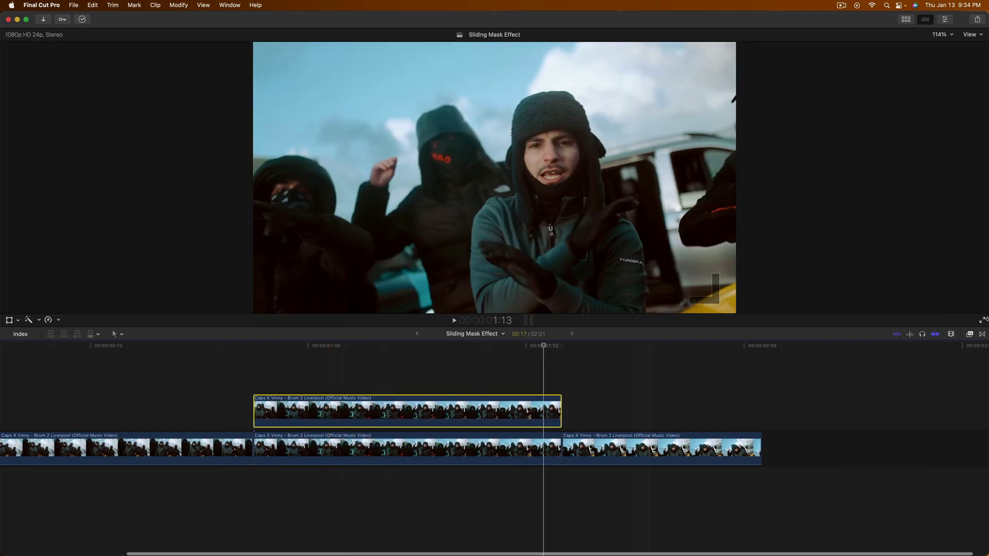
# Step: Apply the Draw Mask effect to the upper clip and show its video settings at the clip's first frame
pyautogui.click(970, 335)
pyautogui.click(792, 468)
pyautogui.moveTo(899, 370); pyautogui.dragTo(371, 410)
pyautogui.press('super+5')
pyautogui.moveTo(319, 346); pyautogui.dragTo(254, 349)
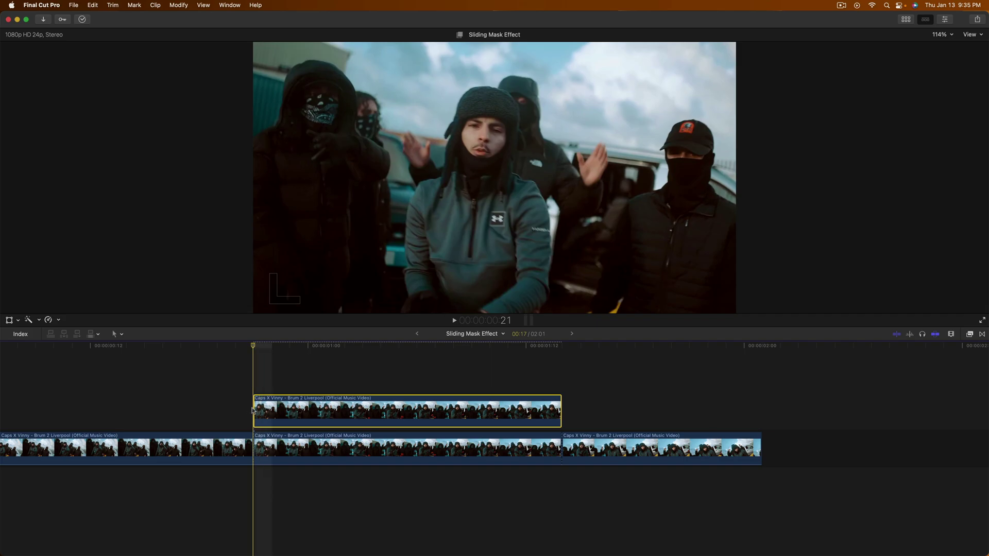
pyautogui.click(944, 20)
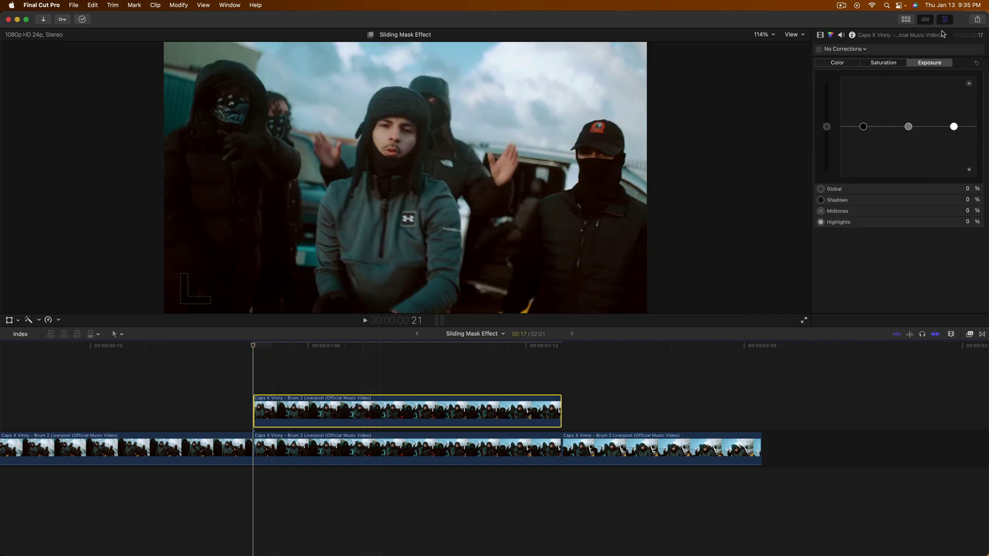
pyautogui.click(820, 34)
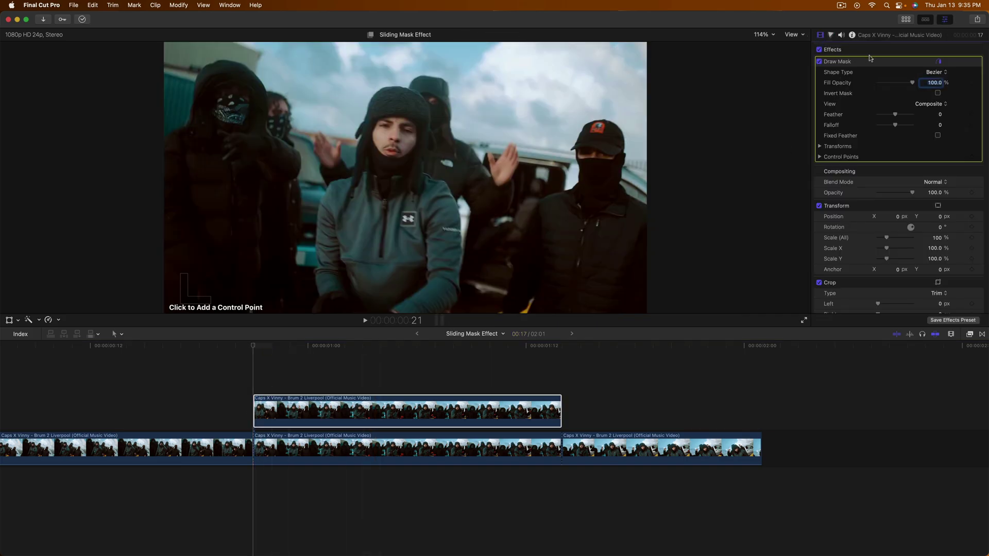
# Step: Trace a closed Bezier mask around the man in the centre, following his hat, shoulders, arms and the bottom frame edge
pyautogui.click(849, 64)
pyautogui.click(311, 312)
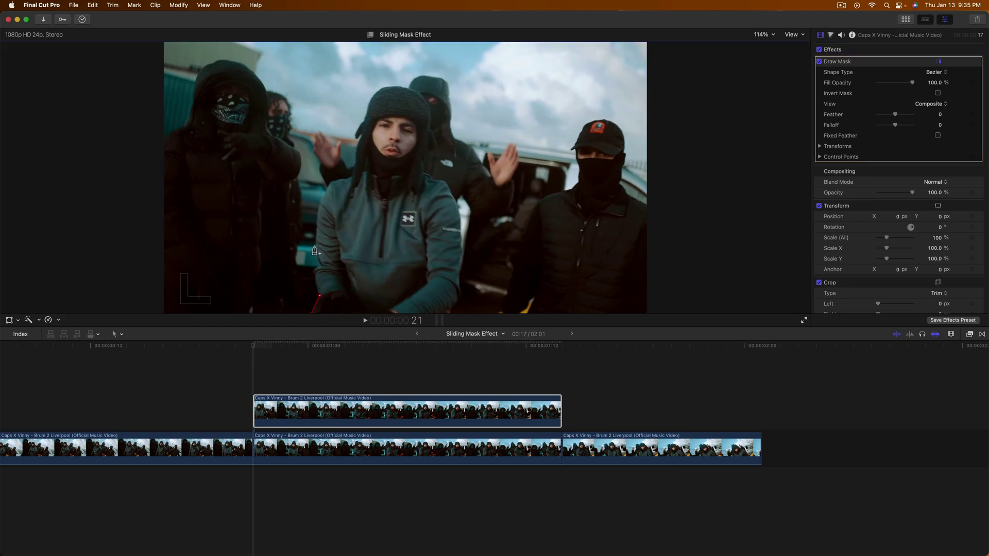
pyautogui.moveTo(317, 226); pyautogui.dragTo(339, 182)
pyautogui.click(353, 176)
pyautogui.click(372, 102)
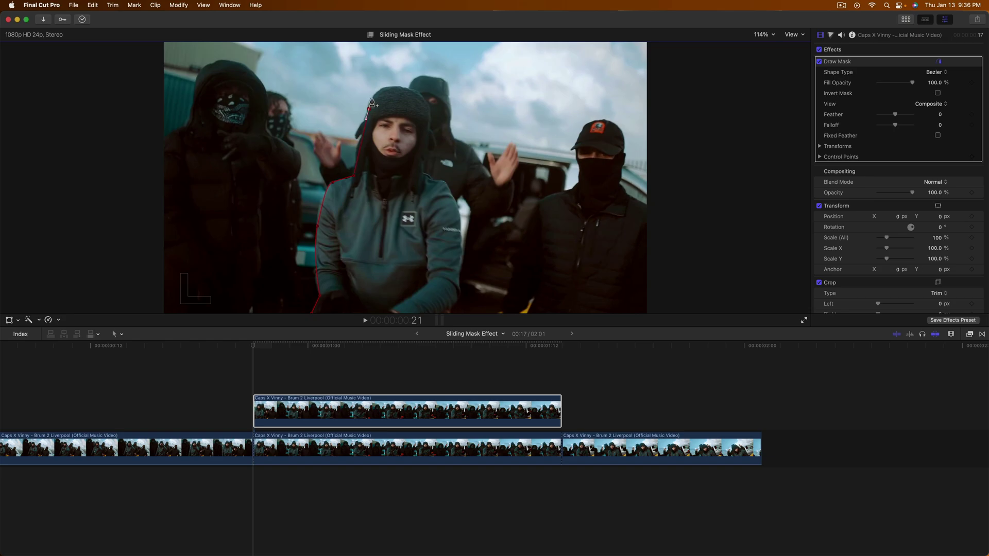
pyautogui.click(403, 88)
pyautogui.click(461, 242)
pyautogui.click(459, 273)
pyautogui.click(449, 314)
pyautogui.click(312, 315)
pyautogui.moveTo(407, 311); pyautogui.dragTo(405, 315)
pyautogui.click(403, 88)
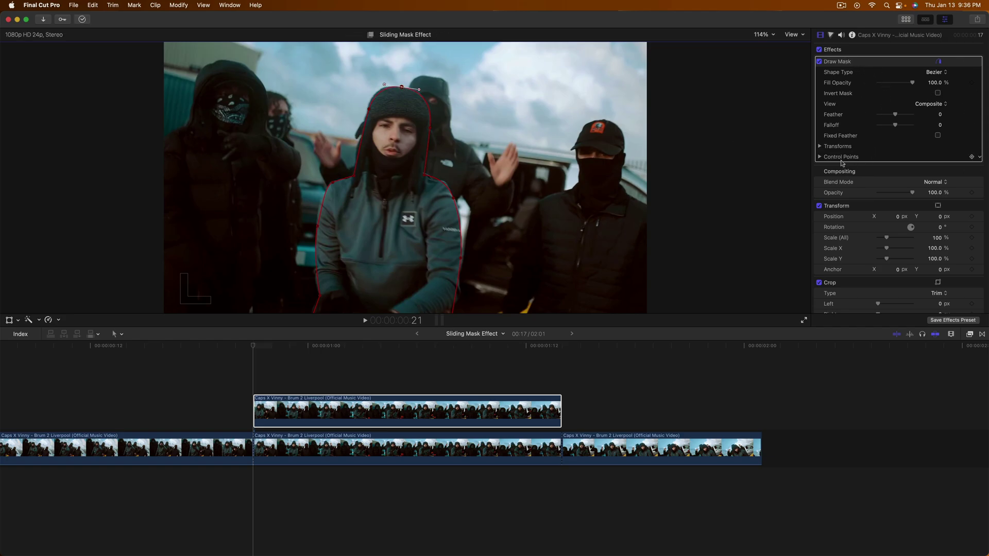
# Step: Add keyframes for the Draw Mask's control points and transform position at the clip's first frame
pyautogui.click(972, 157)
pyautogui.click(819, 147)
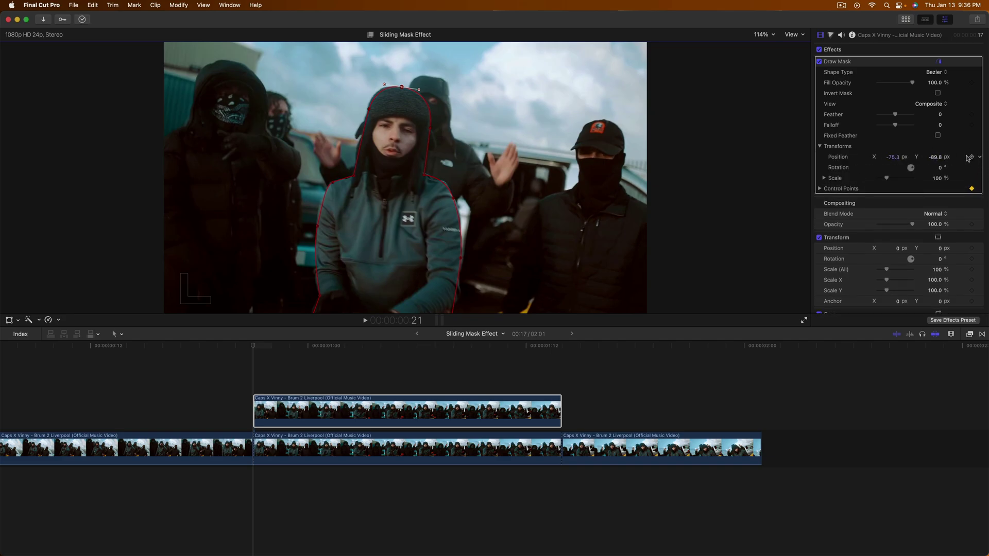
pyautogui.click(972, 157)
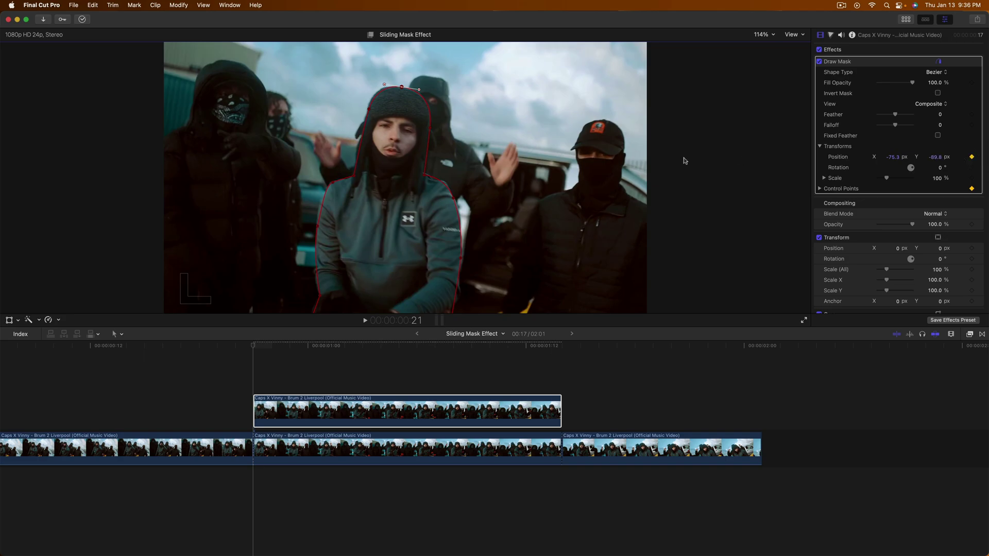
pyautogui.click(971, 167)
pyautogui.click(820, 148)
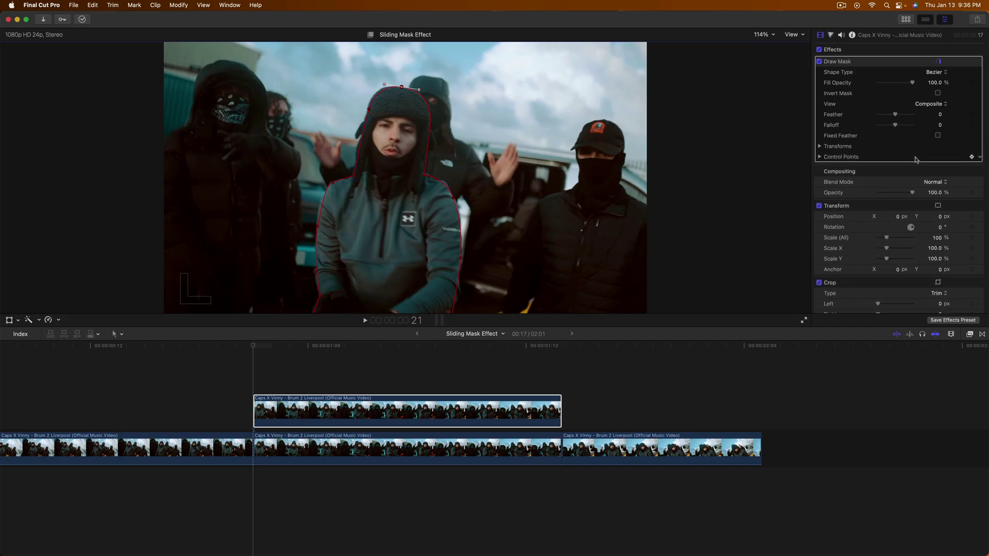
# Step: Step back and forth over the clip's first frames to compare the mask outline with the man's movement
pyautogui.click(254, 348)
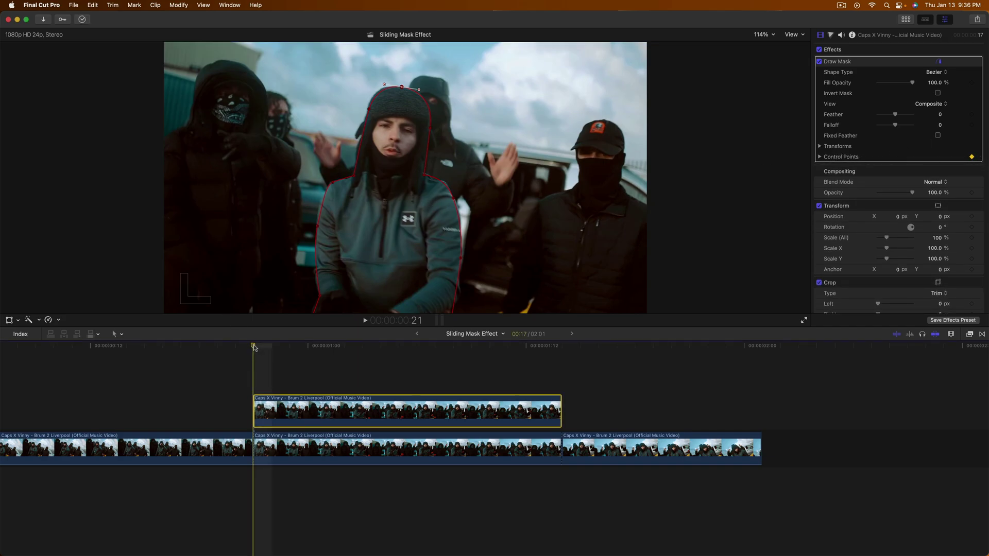
pyautogui.press('Right')
pyautogui.press('Right')
pyautogui.press('Right')
pyautogui.press('Left')
pyautogui.press('Left')
pyautogui.press('Left')
pyautogui.press('Right')
pyautogui.press('Left')
pyautogui.press('Right')
pyautogui.press('Left')
pyautogui.press('Right')
pyautogui.press('Left')
pyautogui.press('Right')
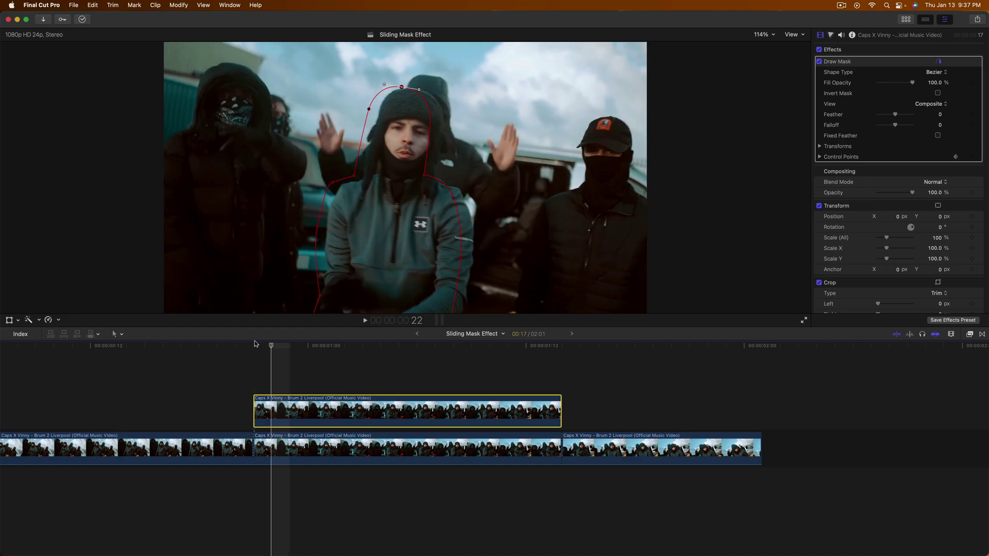
pyautogui.press('Left')
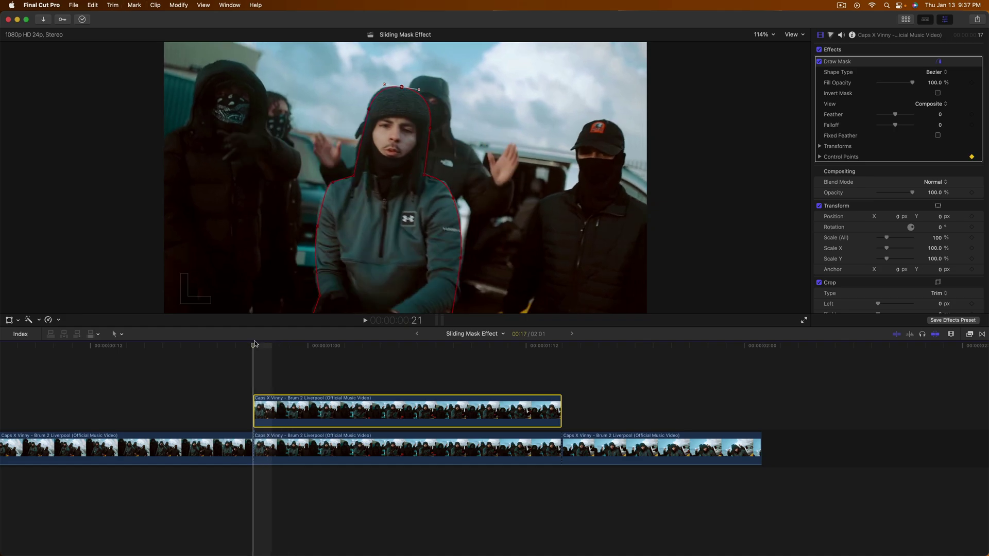
# Step: At frame 00:22, shift the mask onto the man, refit its lower arm point and keyframe the control points
pyautogui.press('Right')
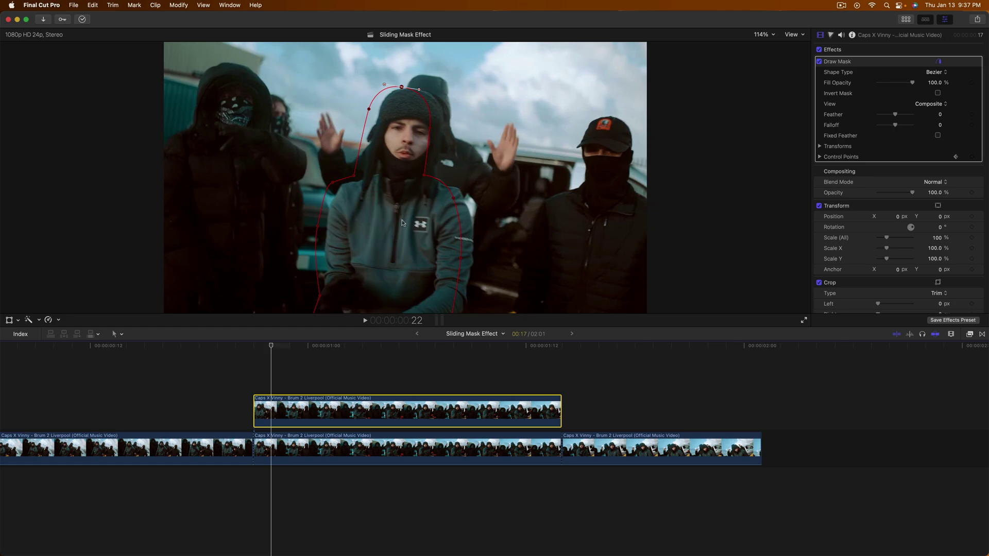
pyautogui.moveTo(384, 219); pyautogui.dragTo(397, 221)
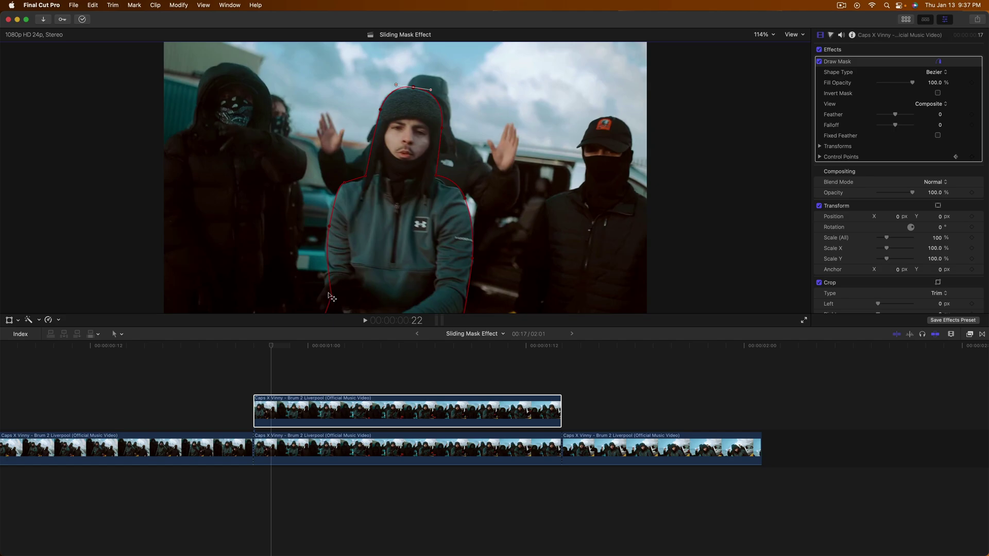
pyautogui.moveTo(334, 299); pyautogui.dragTo(324, 292)
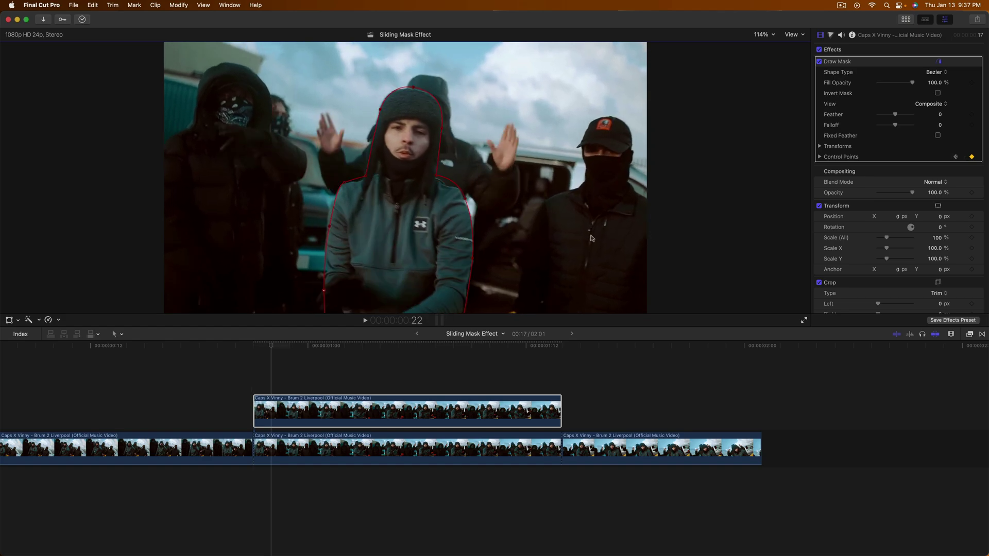
pyautogui.click(971, 157)
# Step: At frame 00:23, shift the mask onto the man and refit the control points along his shoulder and sleeve
pyautogui.press('Right')
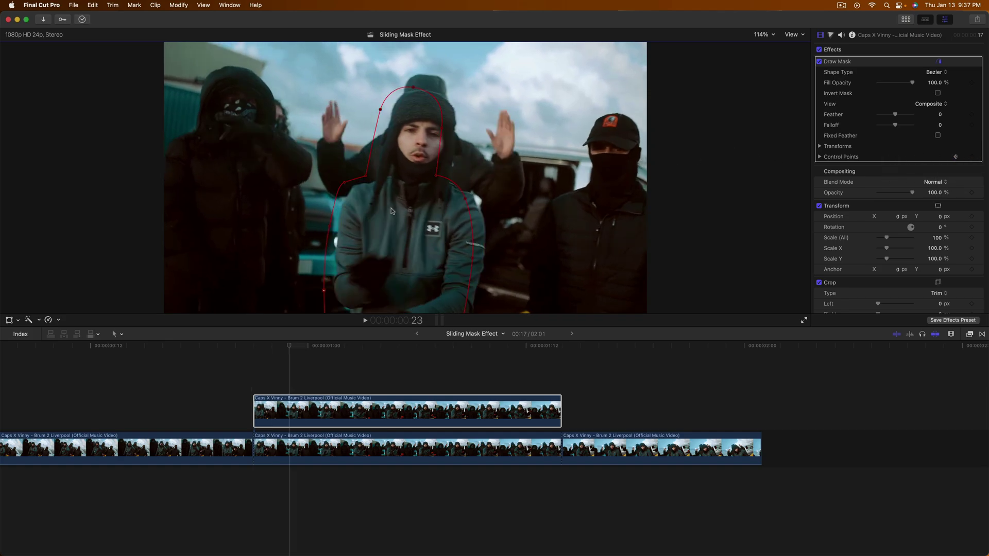
pyautogui.moveTo(386, 209); pyautogui.dragTo(399, 209)
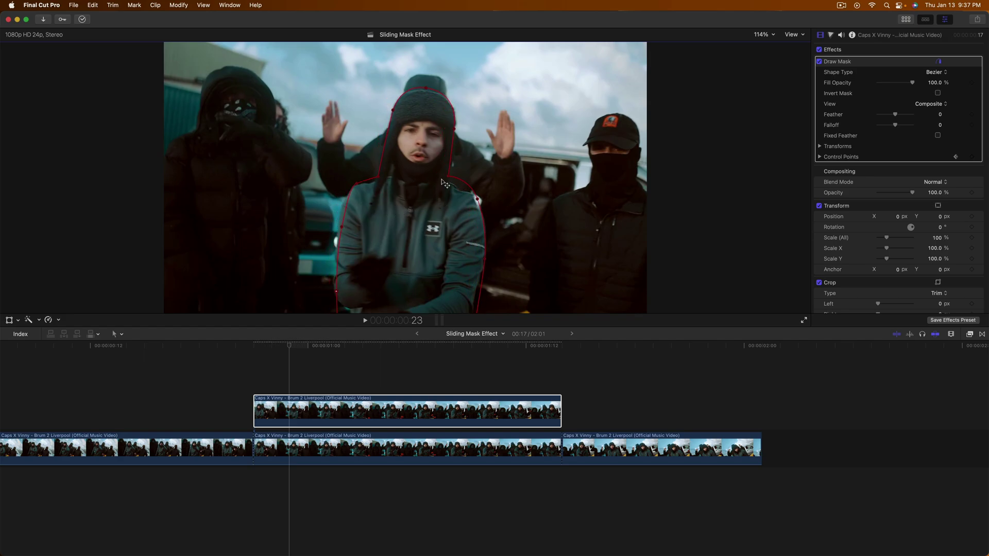
pyautogui.moveTo(478, 200); pyautogui.dragTo(486, 228)
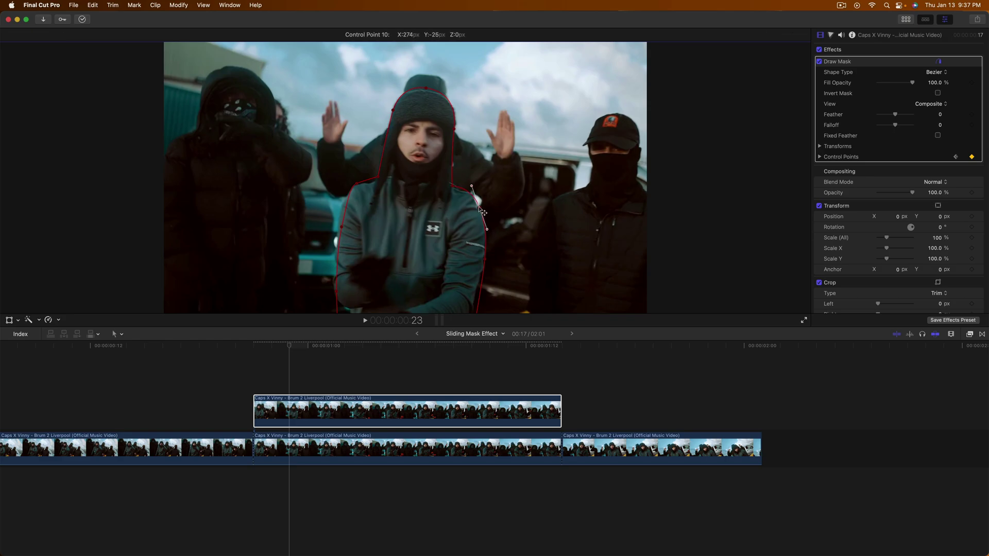
pyautogui.moveTo(485, 270); pyautogui.dragTo(481, 304)
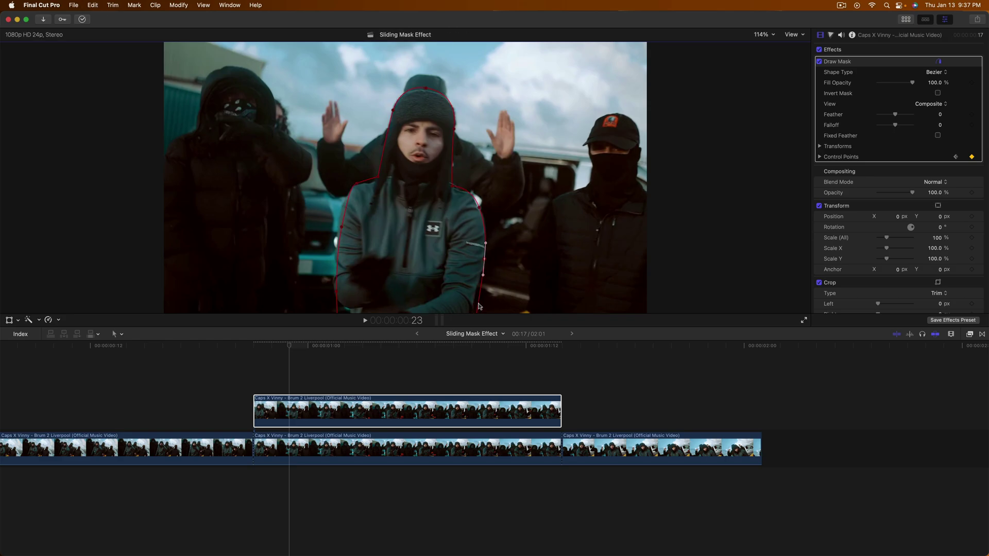
# Step: Continue frame by frame to the end of the duplicated clip, refitting and keyframing the mask around the man
pyautogui.press('Right')
pyautogui.press('Right')
pyautogui.press('Right')
pyautogui.press('Right')
pyautogui.press('Right')
pyautogui.press('Right')
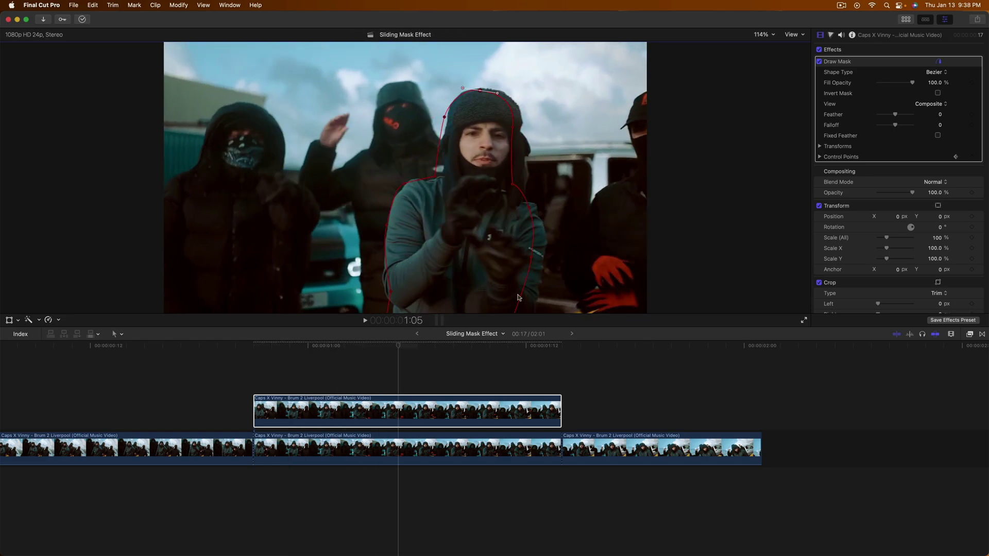
pyautogui.press('Right')
pyautogui.press('Right')
pyautogui.press('Right')
pyautogui.press('Right')
pyautogui.press('Right')
pyautogui.press('Right')
pyautogui.press('Right')
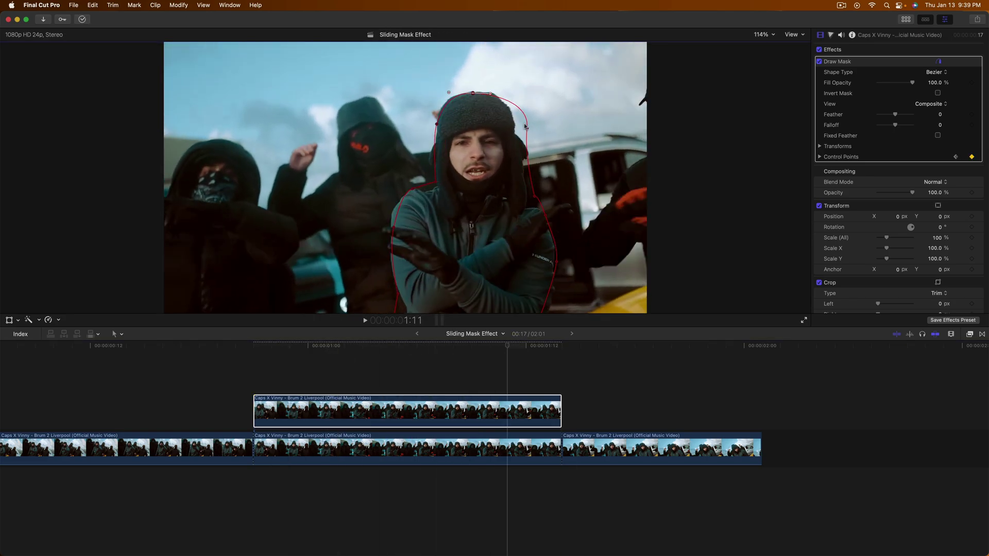
pyautogui.click(560, 410)
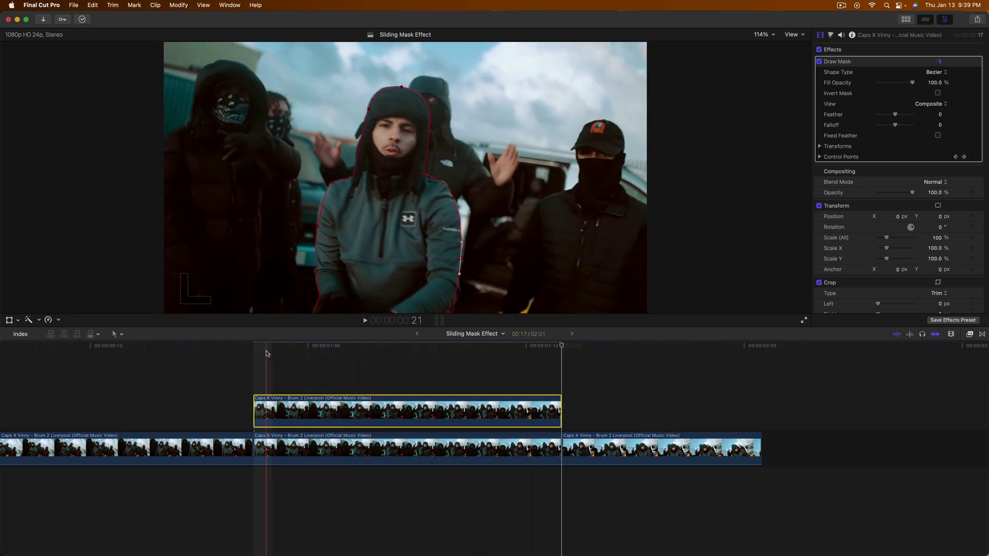
# Step: Disable the original clip section beneath and play back the isolated man to check the mask's edges
pyautogui.click(379, 439)
pyautogui.press('v')
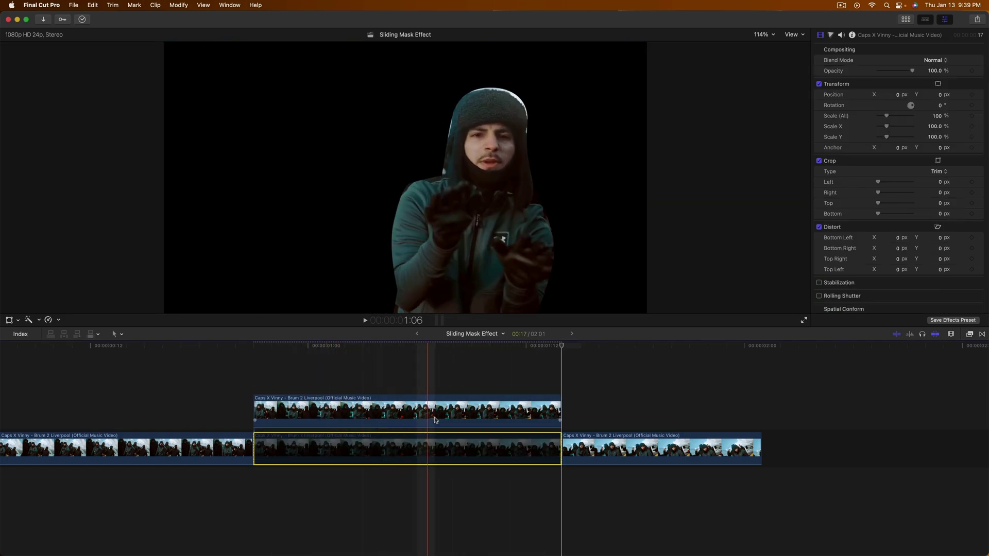
pyautogui.press('v')
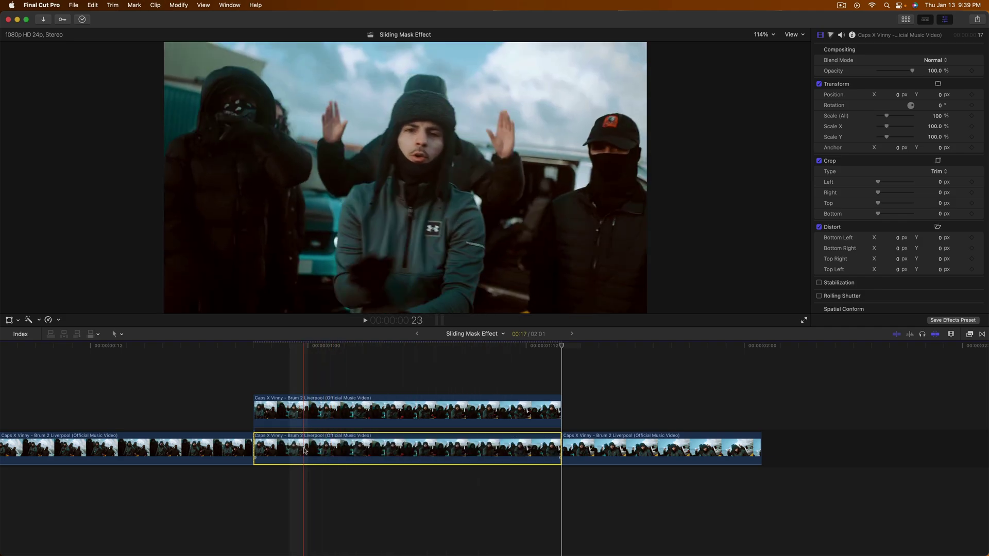
pyautogui.press('v')
pyautogui.press('space')
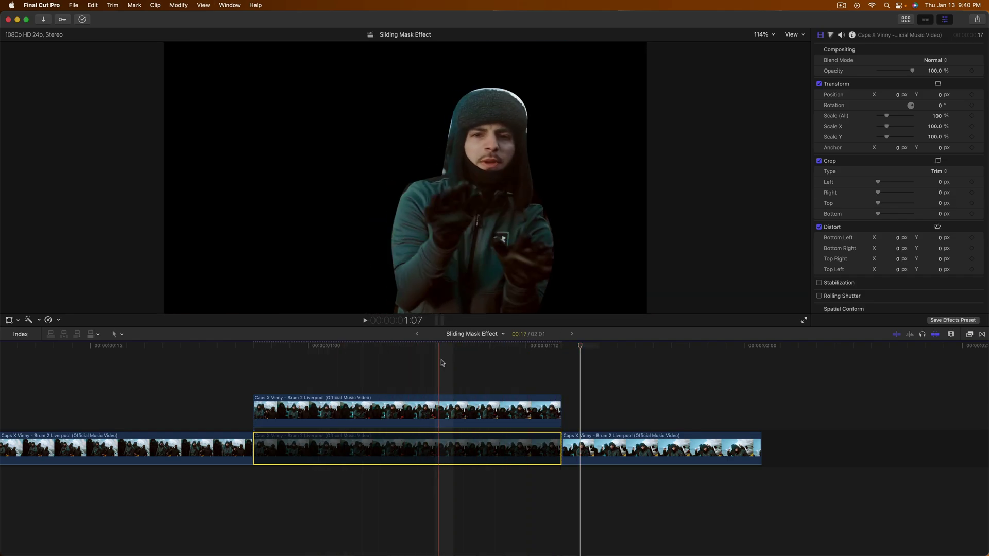
pyautogui.press('space')
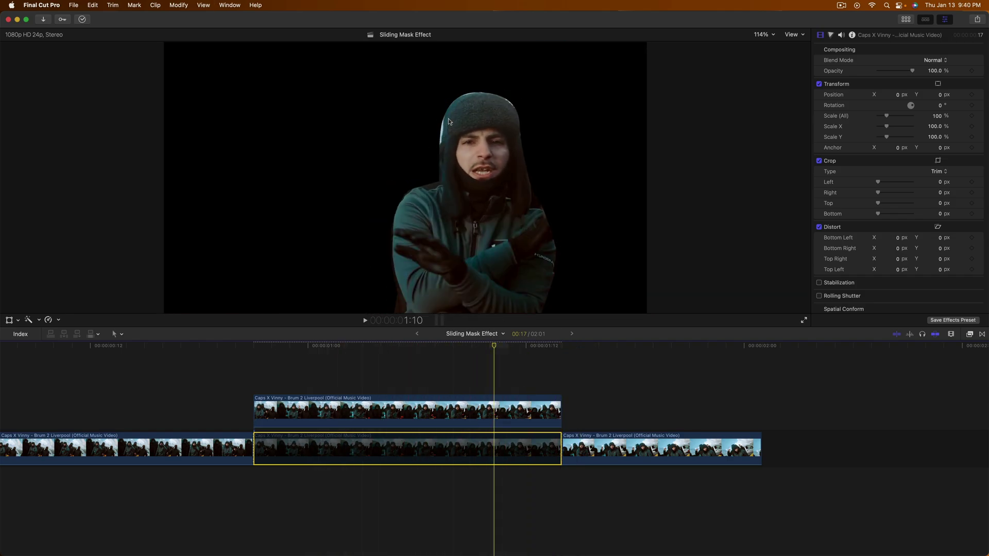
# Step: At frame 01:10, refit the mask point along the edge of the man's hat, replay the cutout and re-enable the lower clip section
pyautogui.click(496, 415)
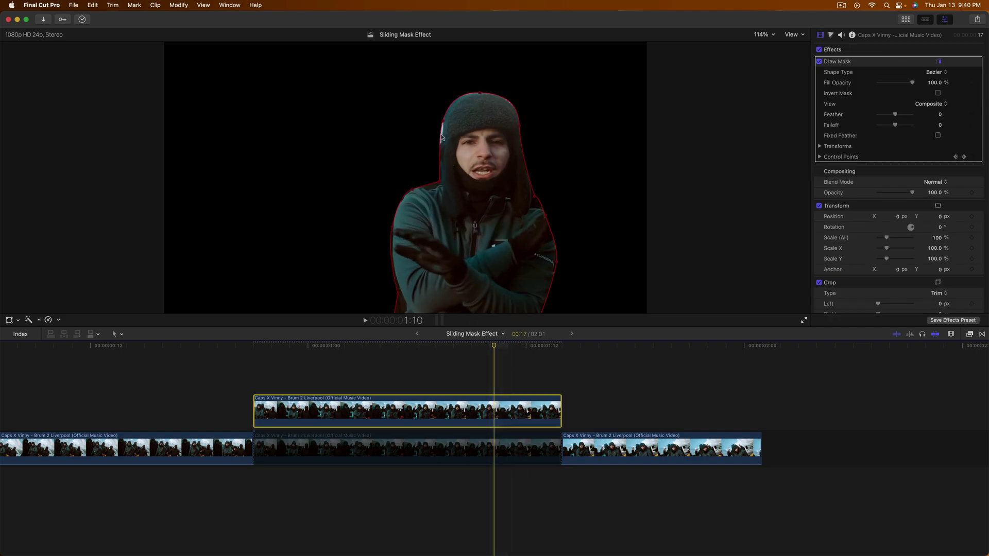
pyautogui.moveTo(446, 128); pyautogui.dragTo(440, 138)
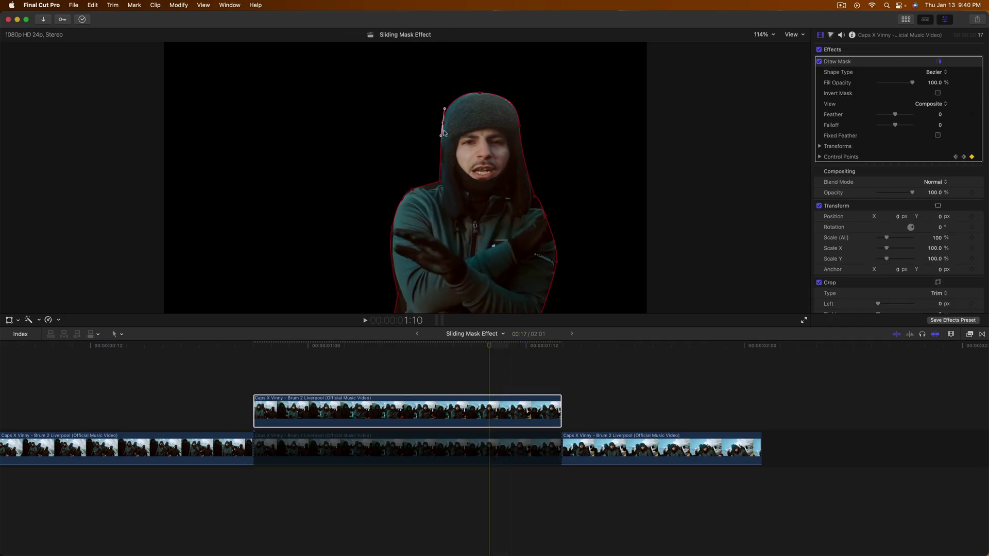
pyautogui.click(448, 368)
pyautogui.press('space')
pyautogui.press('space')
pyautogui.click(409, 448)
pyautogui.press('v')
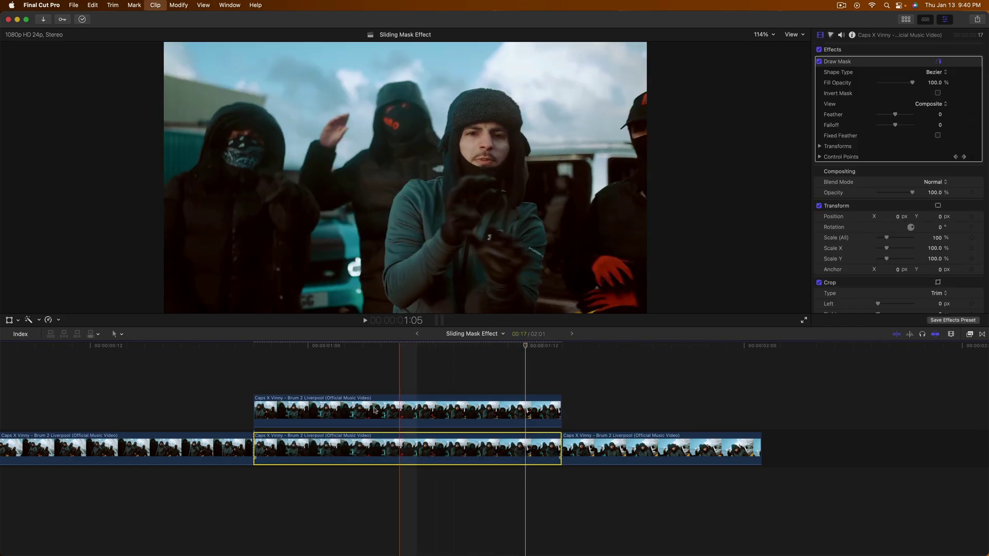
# Step: Rename the masked upper clip as "main subject"
pyautogui.click(349, 345)
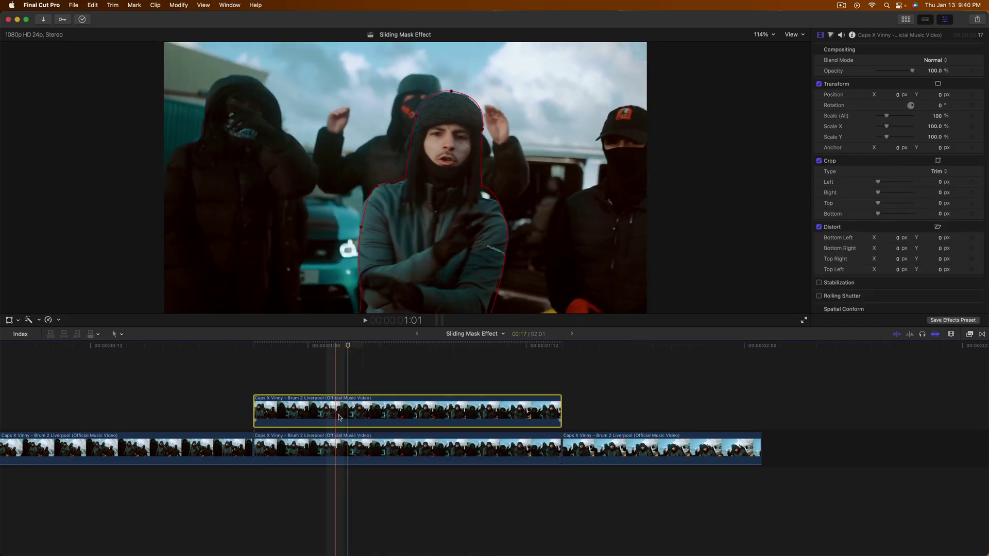
pyautogui.click(337, 409)
pyautogui.rightClick(335, 398)
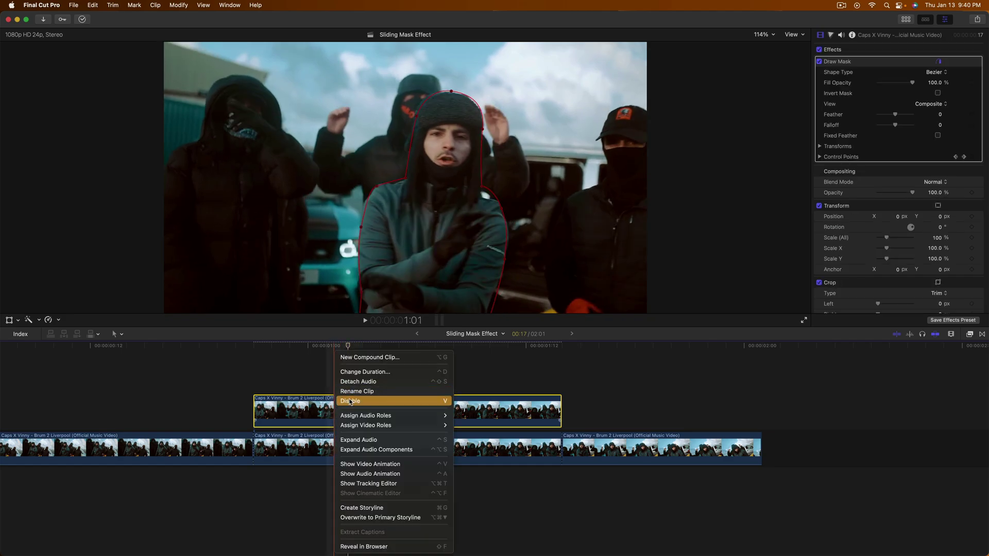
pyautogui.click(353, 391)
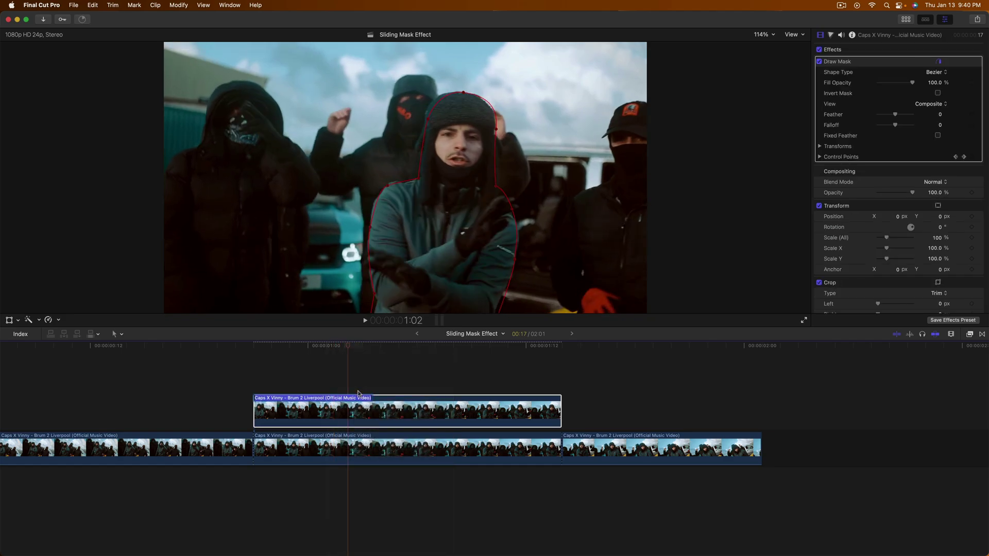
pyautogui.write('main')
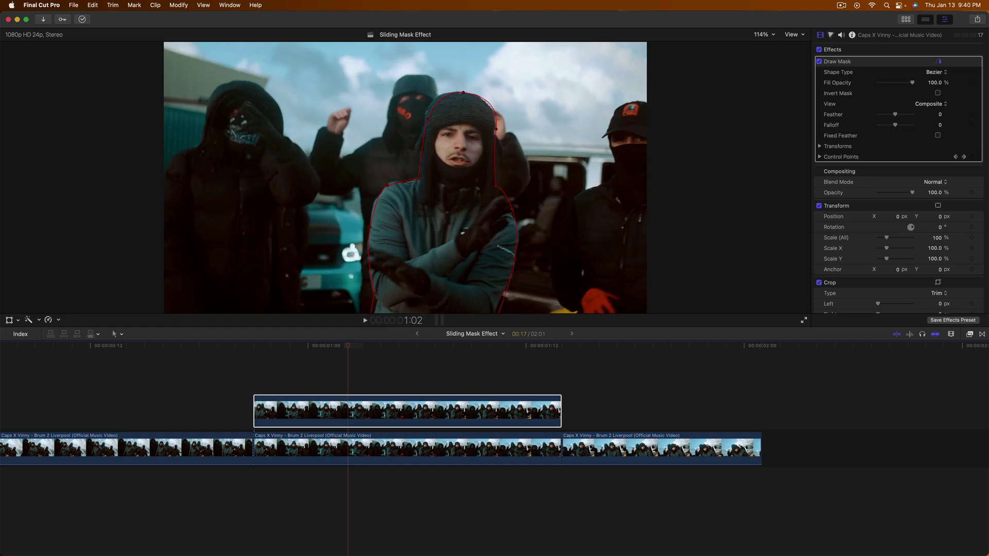
# Step: Rename the unmasked clip section beneath it as "raw video"
pyautogui.rightClick(352, 448)
pyautogui.click(380, 401)
pyautogui.write('raw video')
pyautogui.press('Return')
# Step: Duplicate the main subject clip onto a layer above and rename the lower copy as "background mask"
pyautogui.click(361, 410)
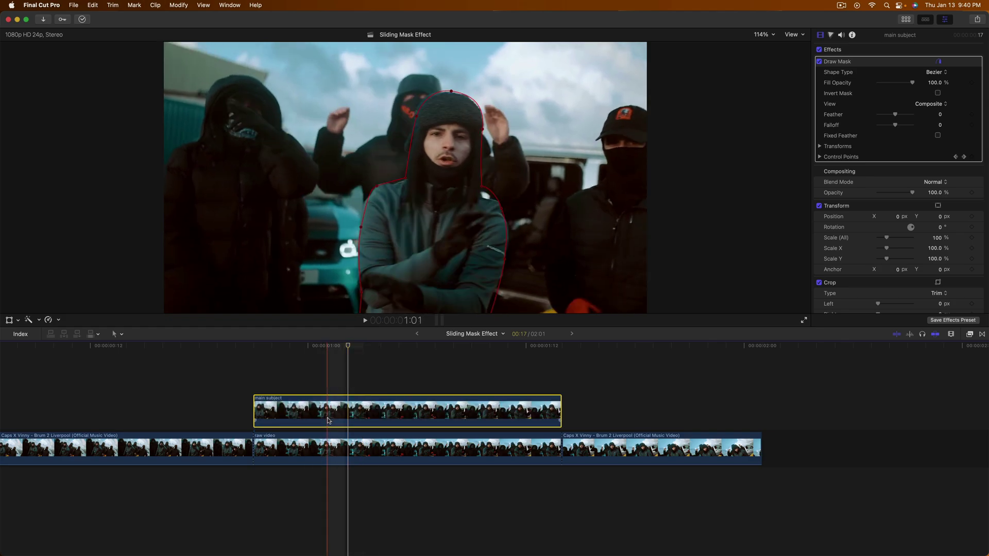
pyautogui.moveTo(352, 411); pyautogui.dragTo(355, 381)
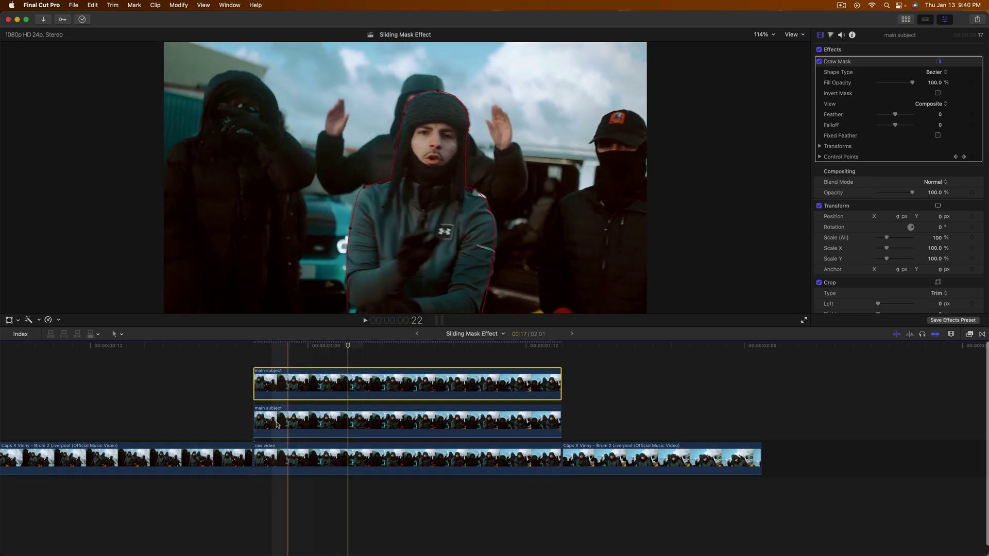
pyautogui.click(338, 421)
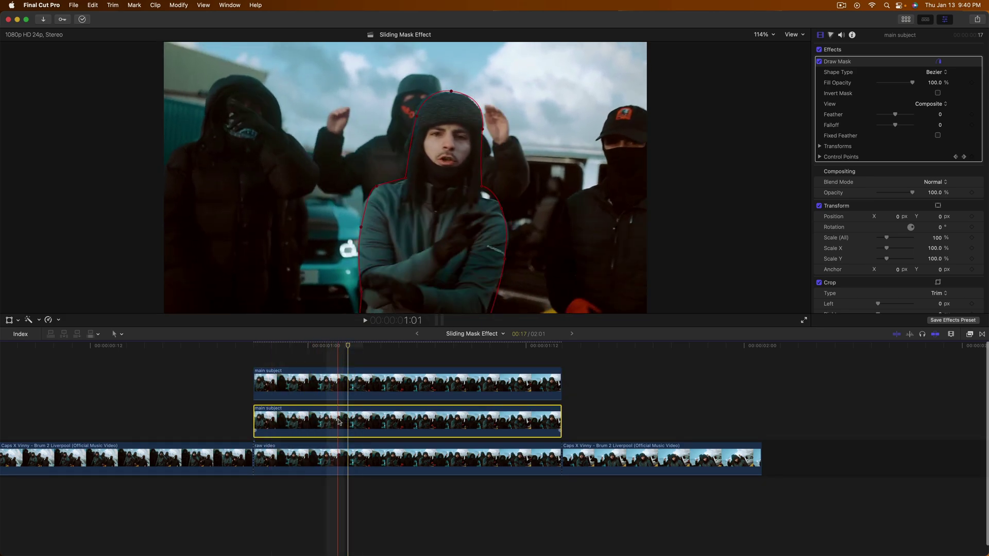
pyautogui.rightClick(329, 420)
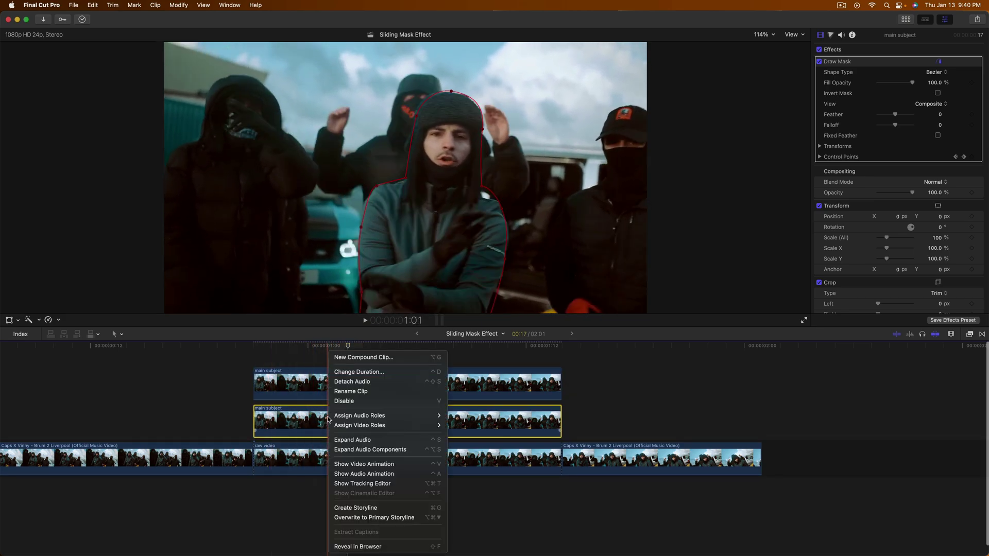
pyautogui.click(355, 392)
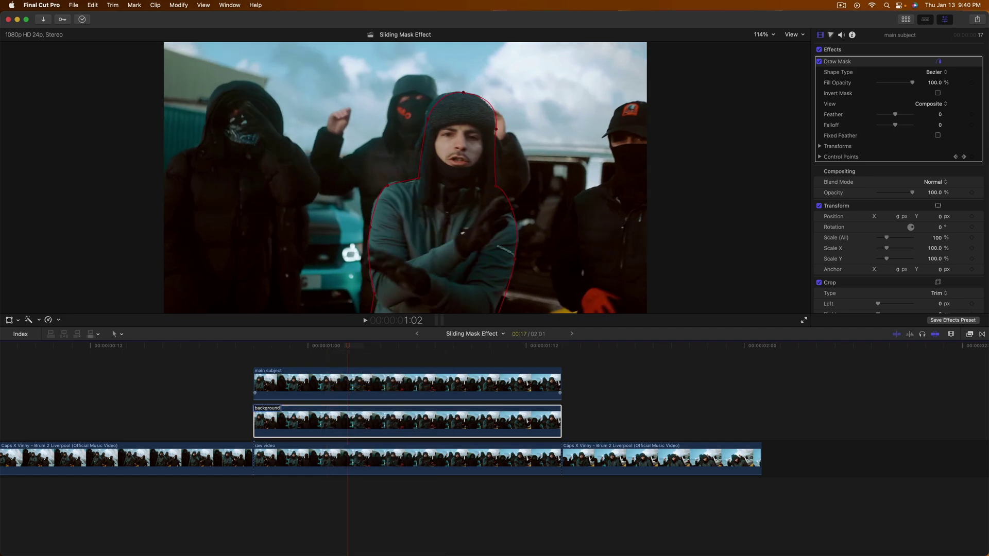
pyautogui.write('background mask')
pyautogui.press('Return')
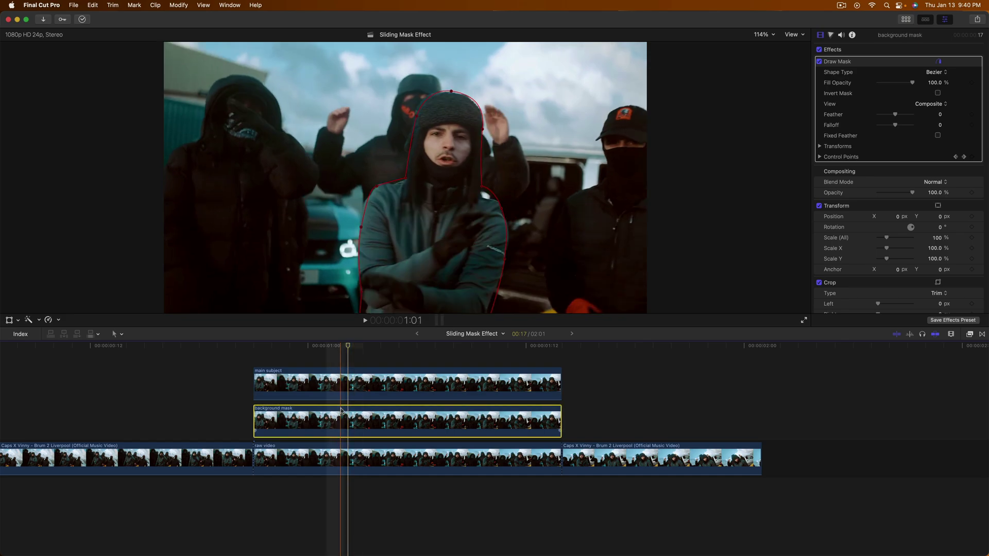
# Step: Isolate the background mask clip at its first frame and set its Draw Mask feather to -14
pyautogui.moveTo(348, 346); pyautogui.dragTo(253, 347)
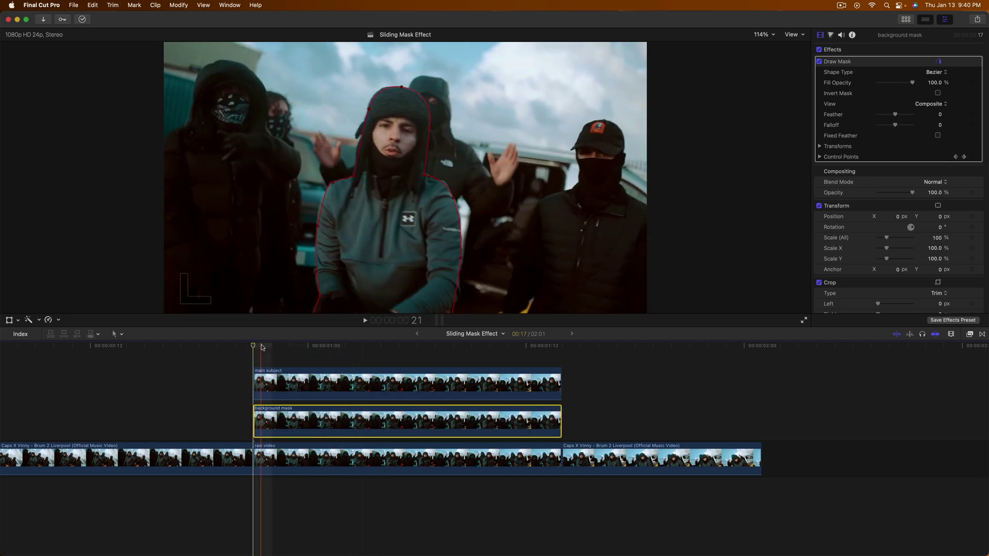
pyautogui.click(898, 146)
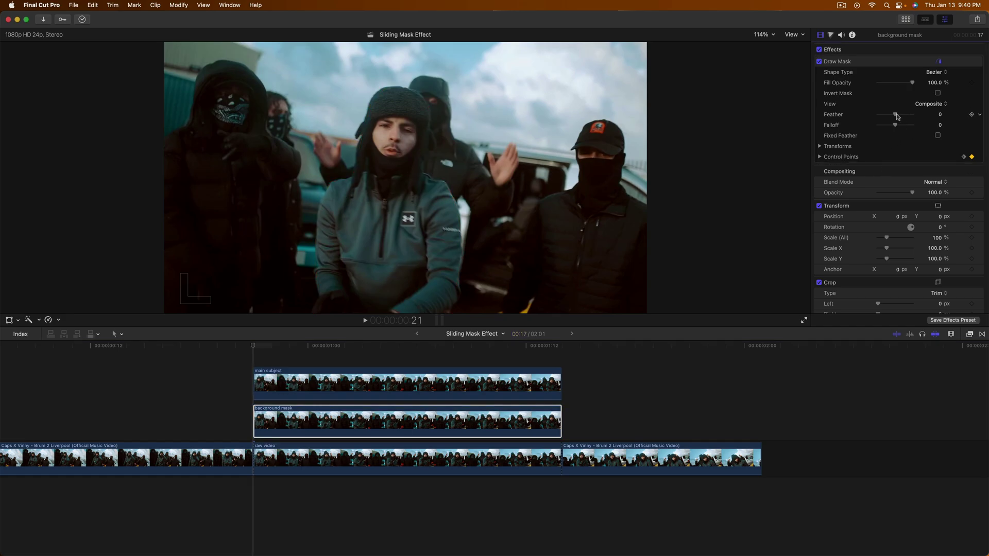
pyautogui.hotkey('alt', 's')
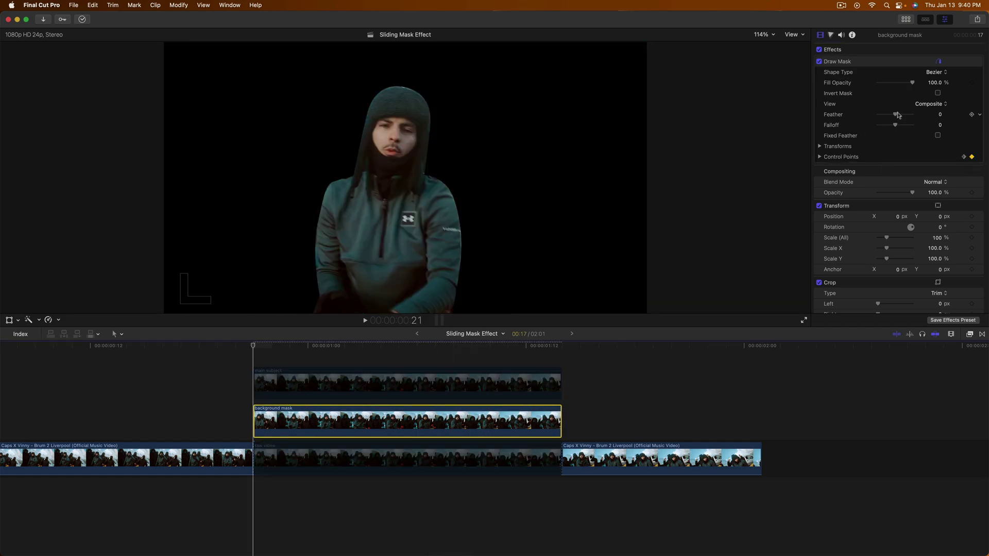
pyautogui.moveTo(897, 117); pyautogui.dragTo(893, 117)
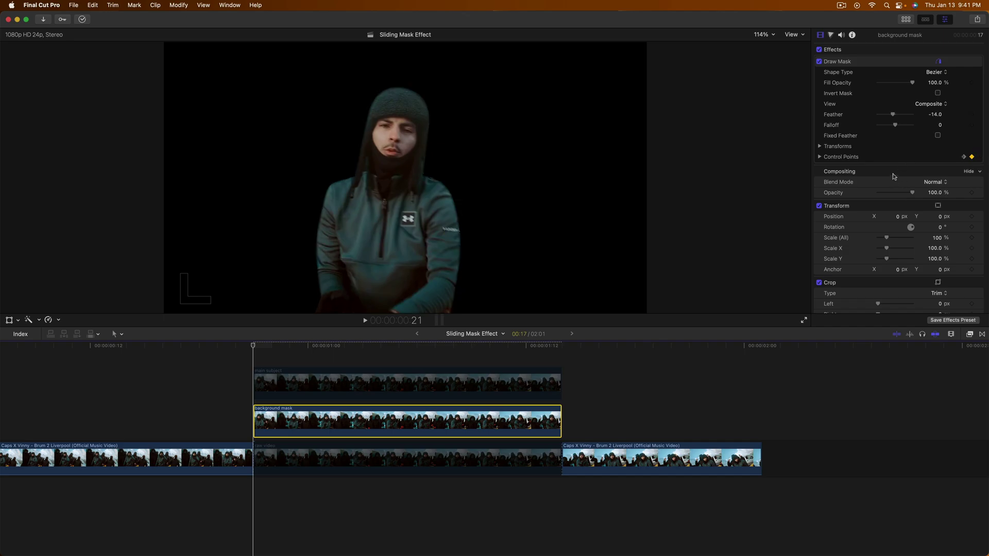
# Step: Turn the main subject and raw video clips back on so all three layers show
pyautogui.click(374, 383)
pyautogui.press('v')
pyautogui.click(361, 458)
pyautogui.press('v')
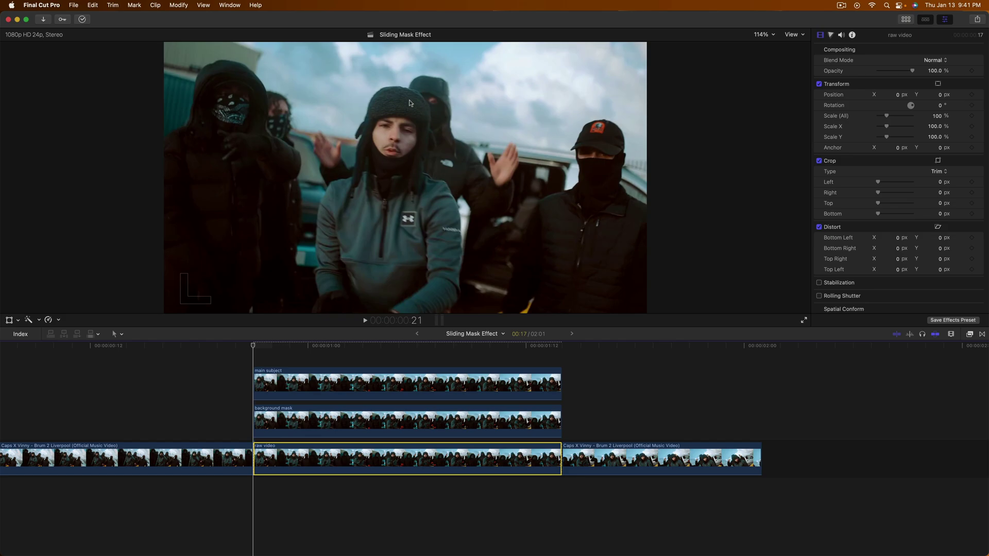
# Step: Apply the Directional blur effect to the background mask clip
pyautogui.click(518, 421)
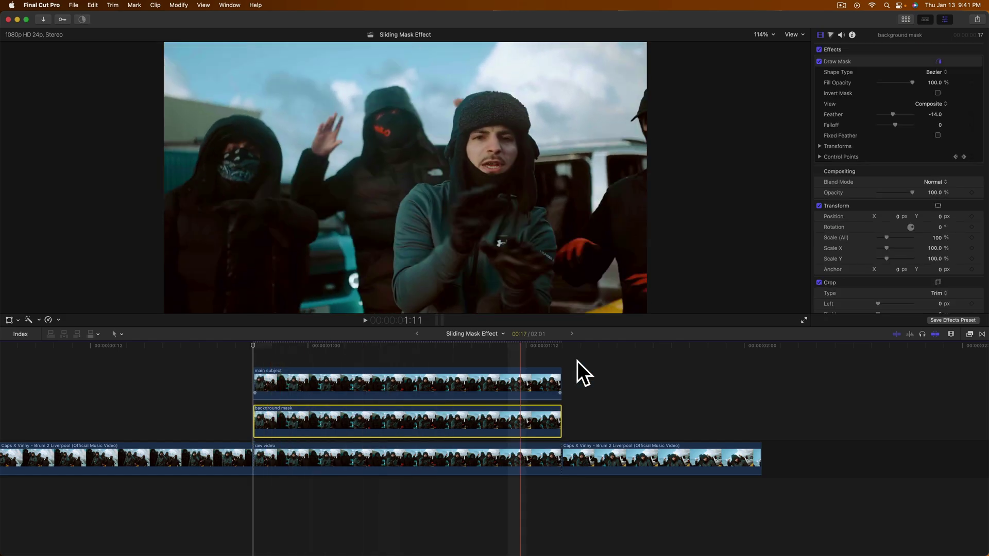
pyautogui.click(970, 334)
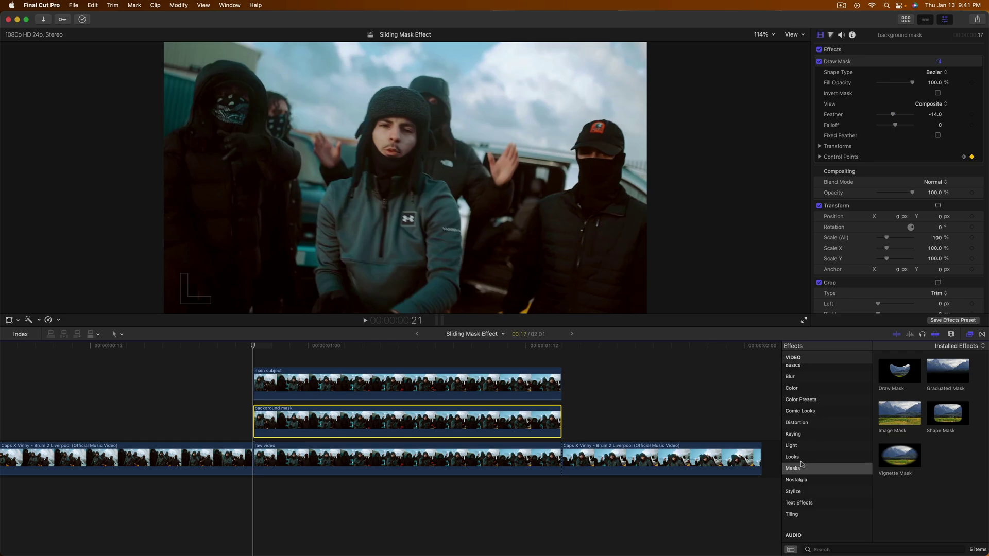
pyautogui.click(792, 377)
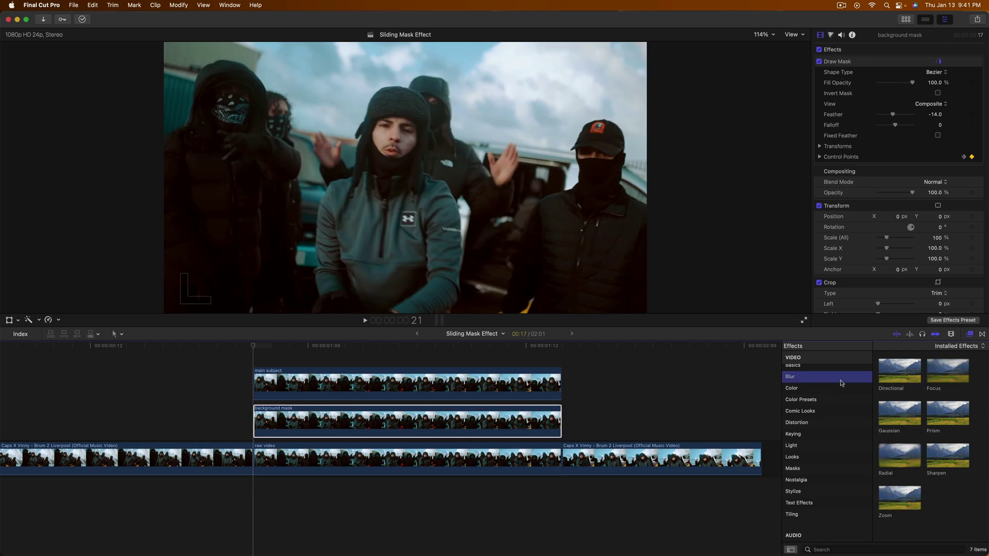
pyautogui.moveTo(902, 370); pyautogui.dragTo(305, 421)
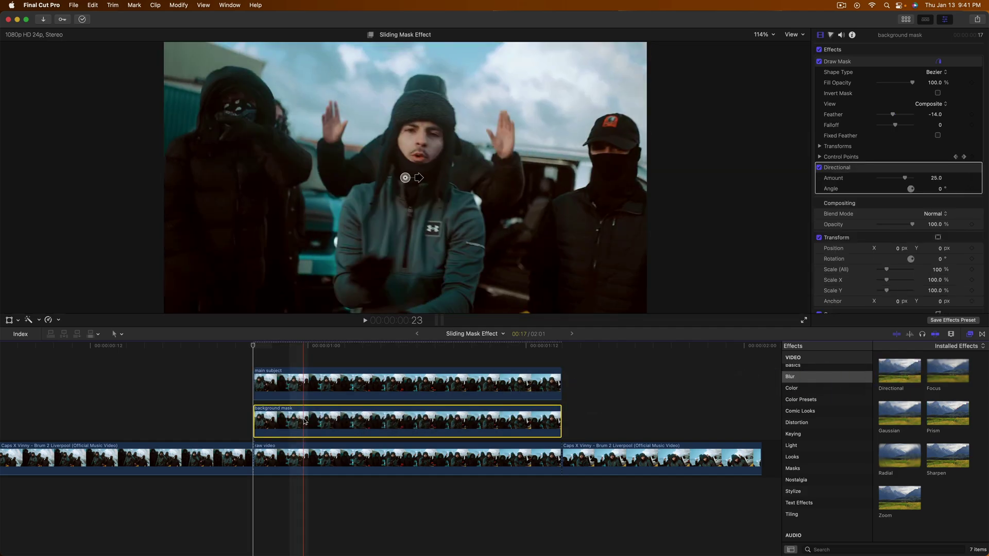
# Step: Aim the background mask's Directional blur diagonally at a 25.4° angle and set its amount to 300
pyautogui.click(823, 180)
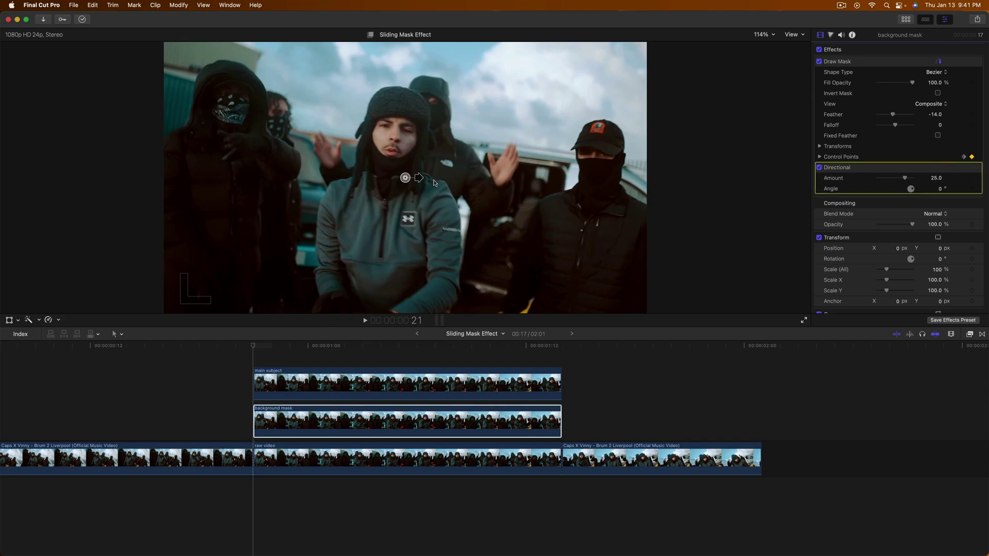
pyautogui.moveTo(419, 178); pyautogui.dragTo(471, 143)
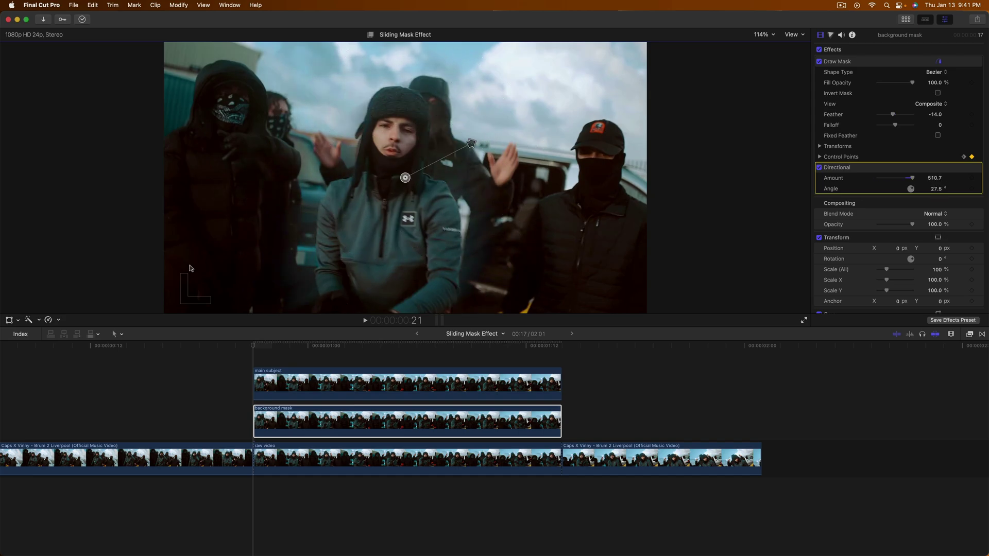
pyautogui.click(69, 330)
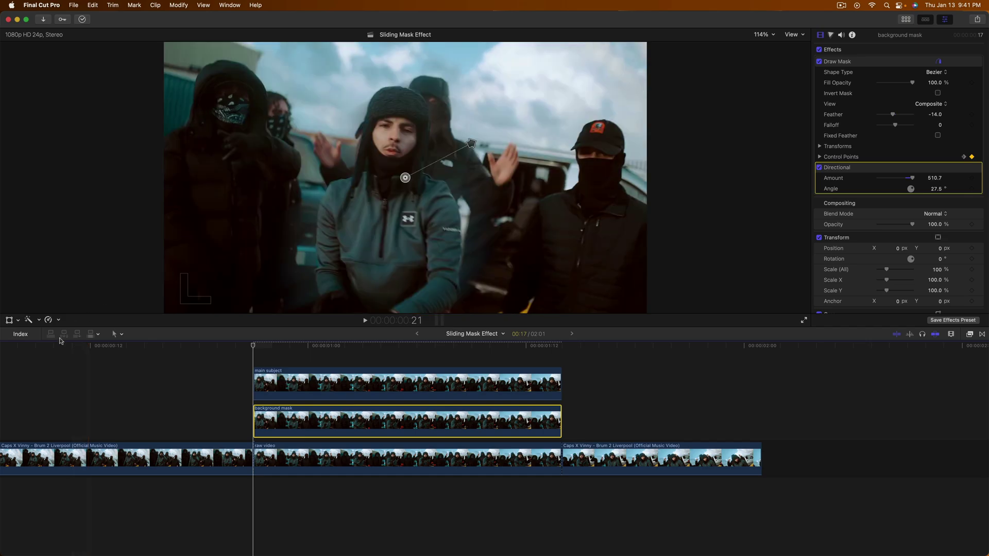
pyautogui.moveTo(472, 142)
pyautogui.mouseDown()
pyautogui.moveTo(480, 135)
pyautogui.moveTo(468, 140)
pyautogui.moveTo(474, 145)
pyautogui.mouseUp()
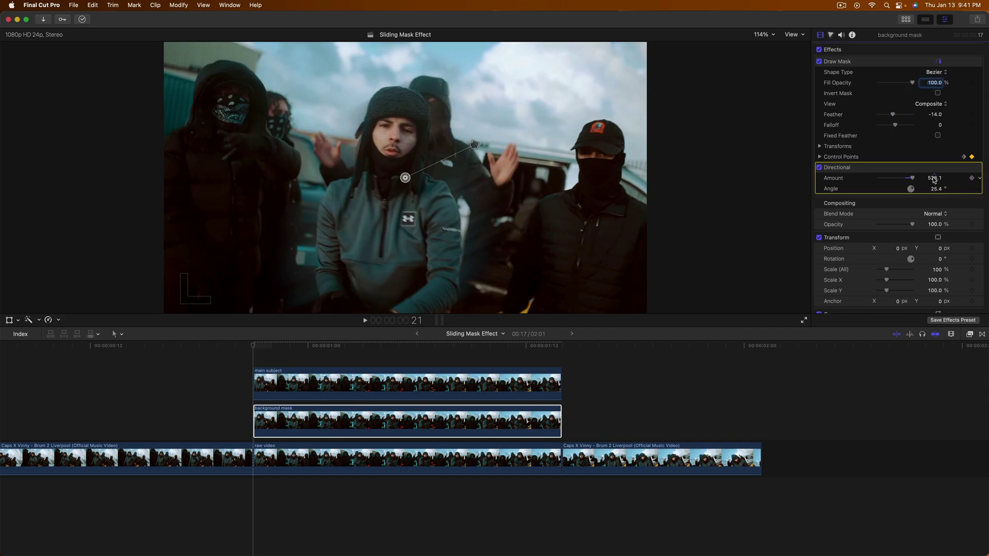
pyautogui.press('Return')
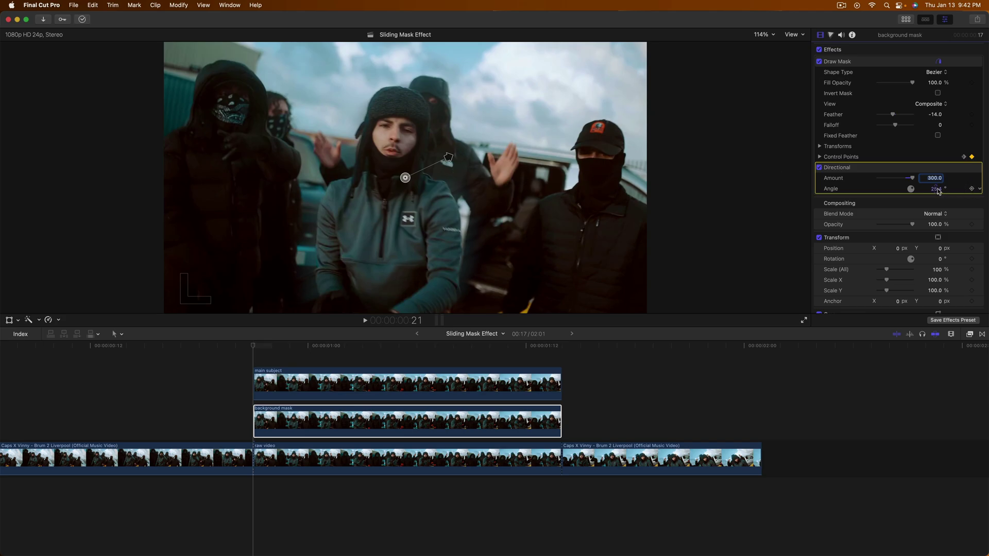
pyautogui.click(291, 419)
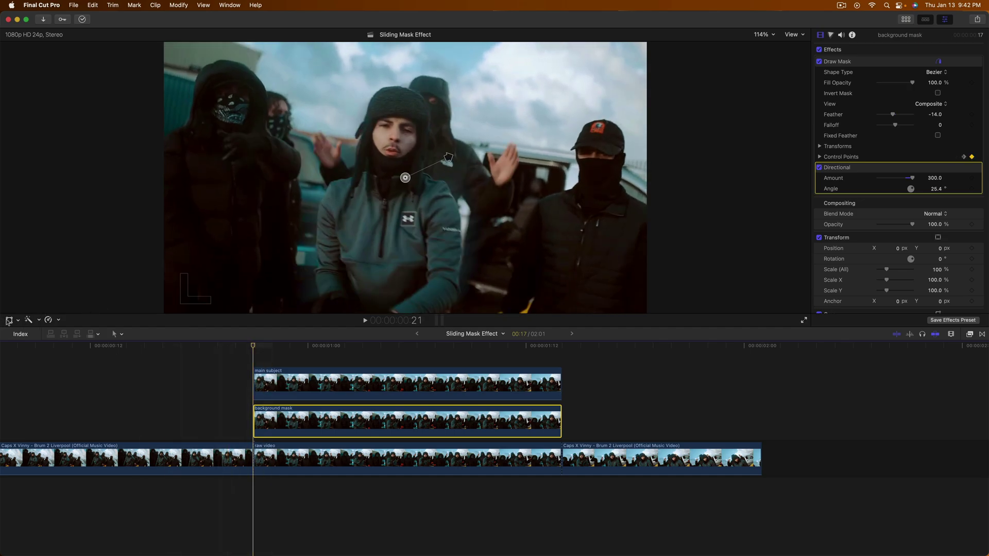
# Step: Transform the background mask off the frame's lower-left edge on its first frame, at about X -1195.7, Y -579.9 px, and add a keyframe
pyautogui.click(9, 320)
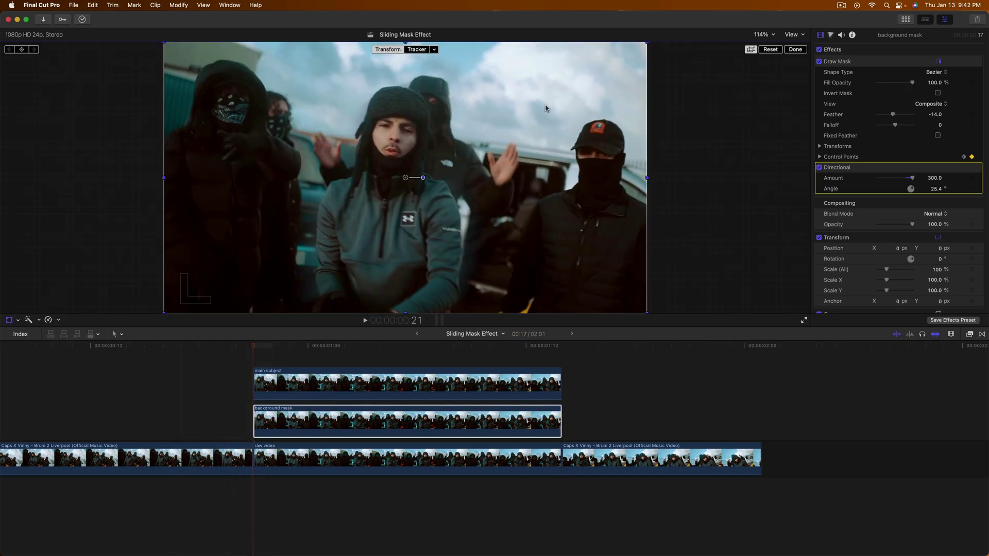
pyautogui.moveTo(561, 93); pyautogui.dragTo(437, 81)
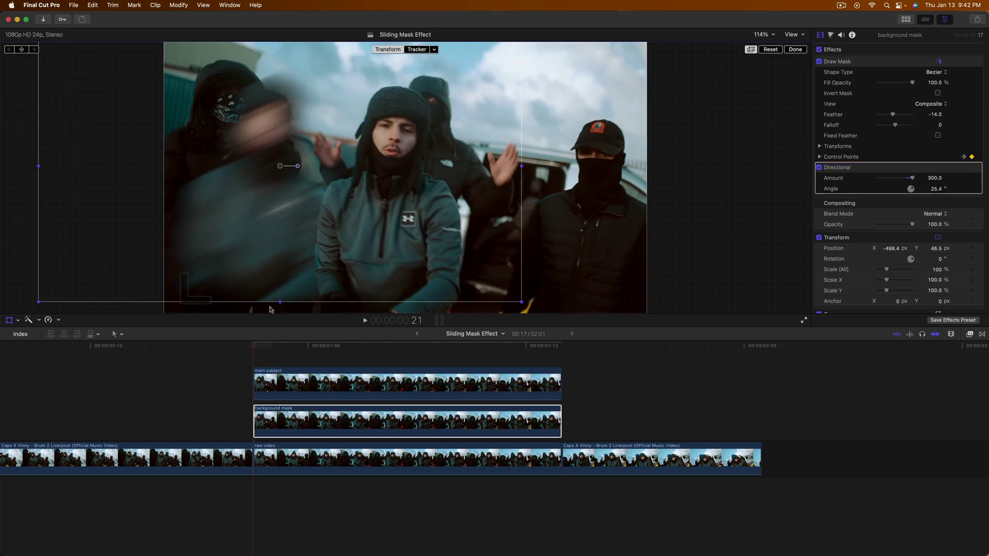
pyautogui.press('super+z')
pyautogui.moveTo(547, 99); pyautogui.dragTo(298, 220)
pyautogui.click(21, 50)
# Step: On the background mask's last frame at 1:13, move the clip diagonally up past the right edge to X 1161.9, Y 639.0 px
pyautogui.moveTo(459, 345); pyautogui.dragTo(560, 345)
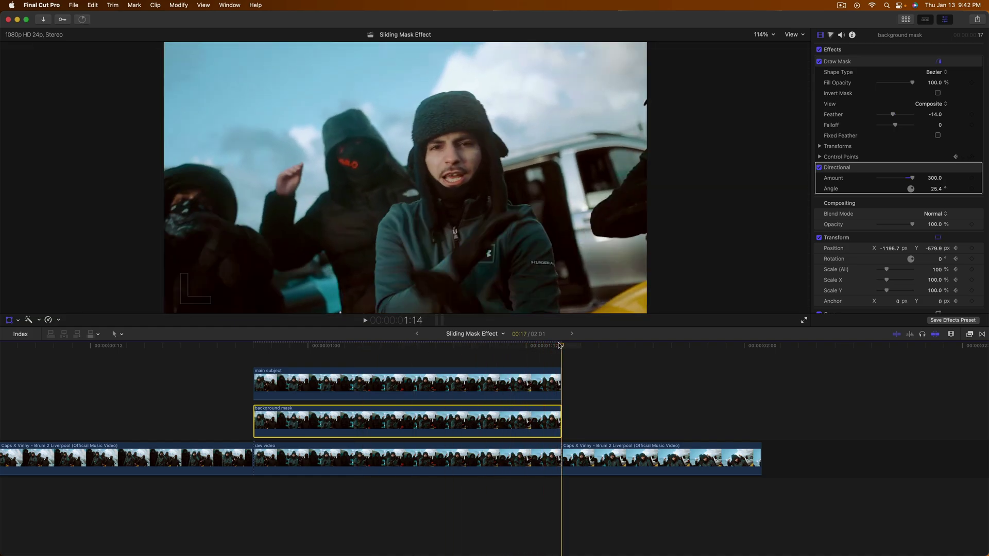
pyautogui.press('Left')
pyautogui.moveTo(227, 292); pyautogui.dragTo(378, 237)
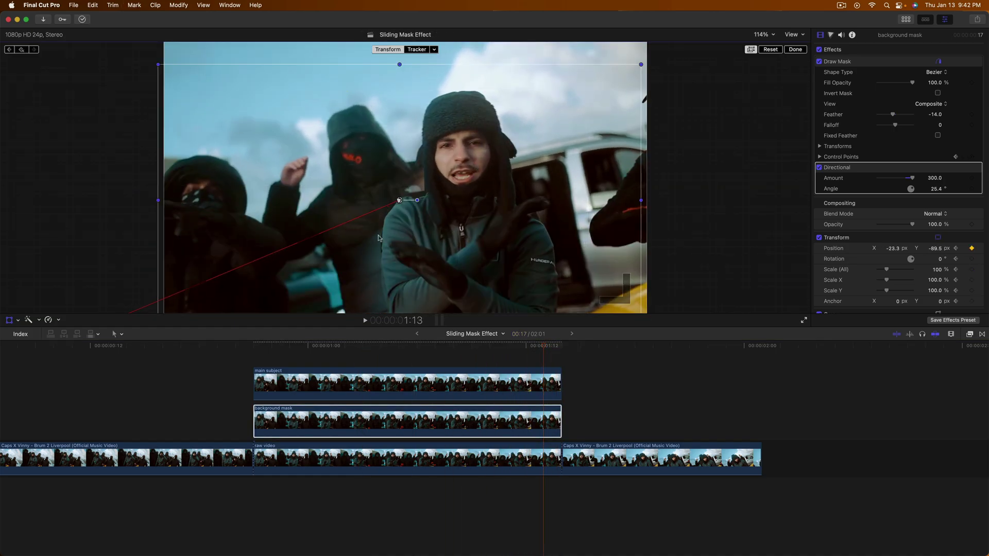
pyautogui.moveTo(321, 284); pyautogui.dragTo(567, 114)
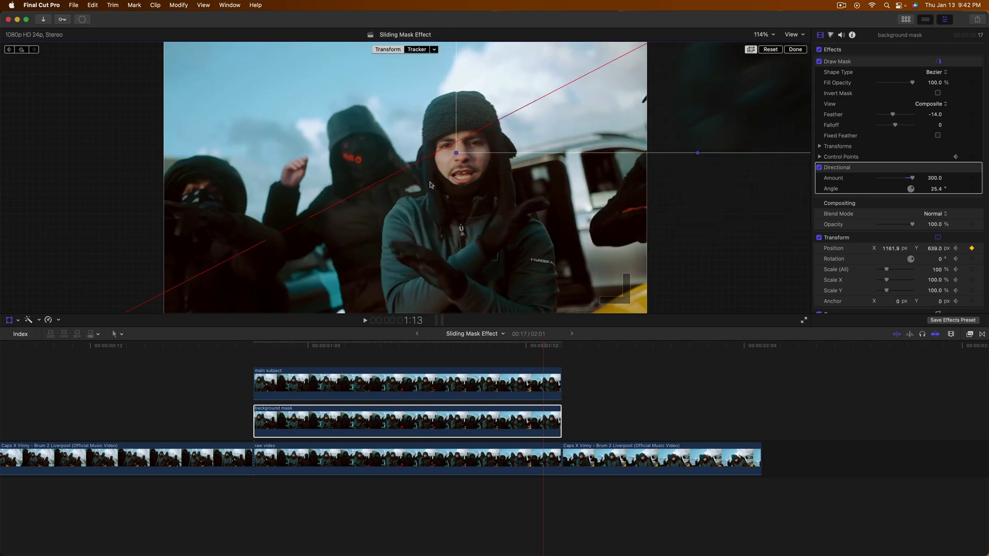
# Step: Check the background mask's slide at intermediate frames, leave Transform editing, and play back the effect section
pyautogui.moveTo(543, 347); pyautogui.dragTo(438, 353)
pyautogui.click(508, 149)
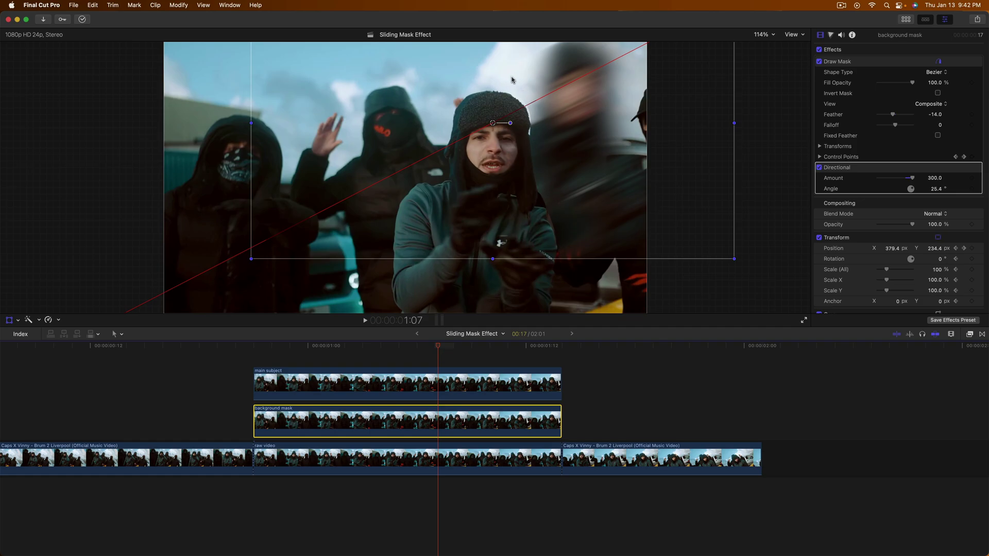
pyautogui.moveTo(441, 345); pyautogui.dragTo(391, 348)
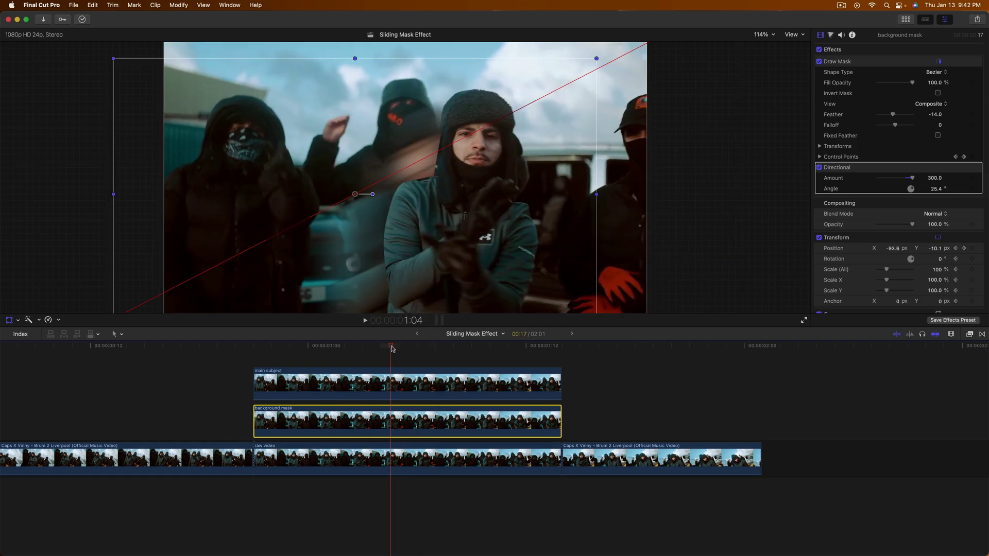
pyautogui.click(737, 90)
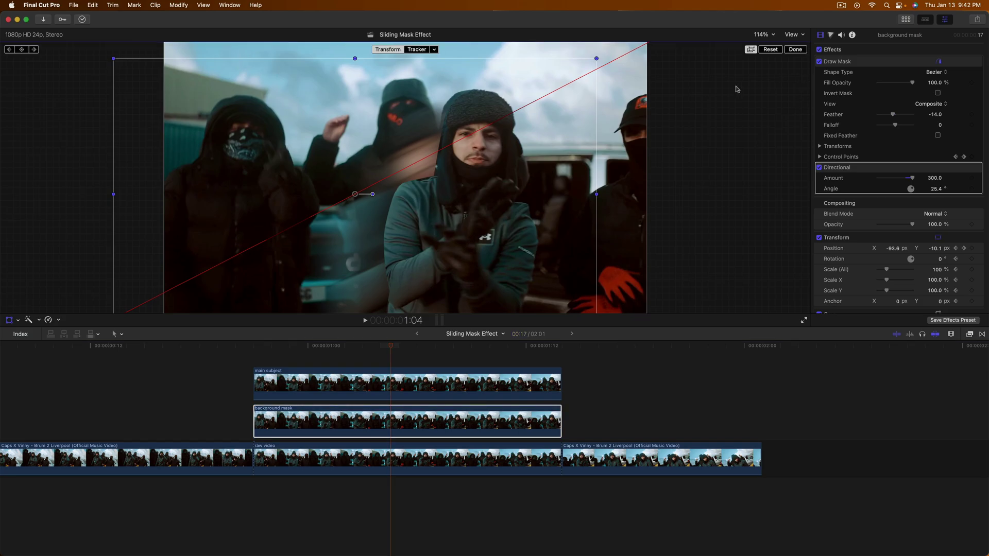
pyautogui.click(796, 50)
pyautogui.click(422, 384)
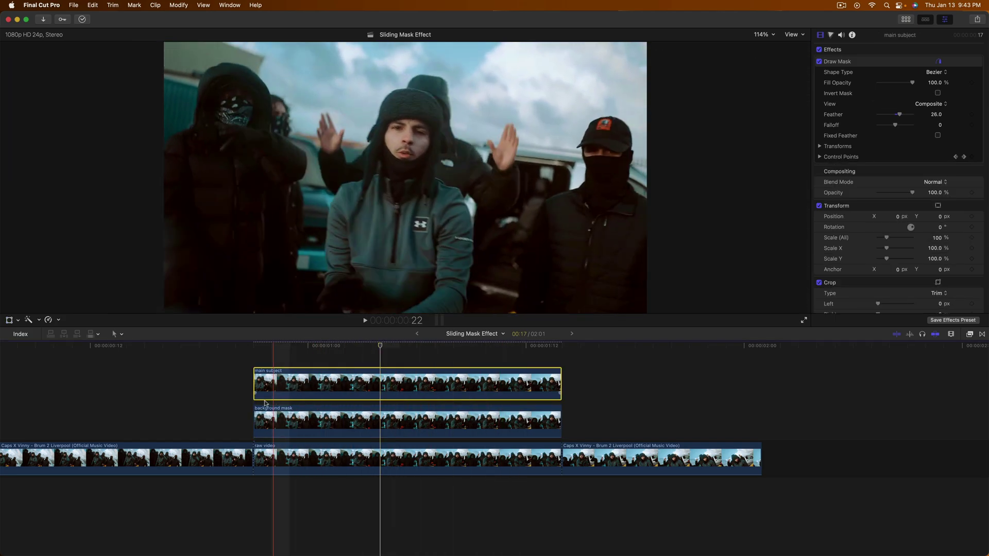
pyautogui.press('space')
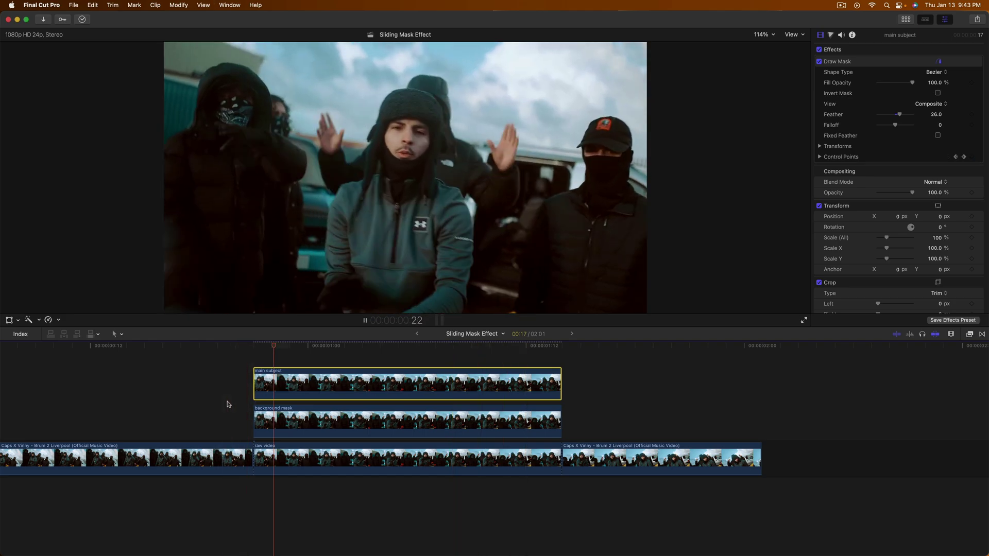
pyautogui.press('space')
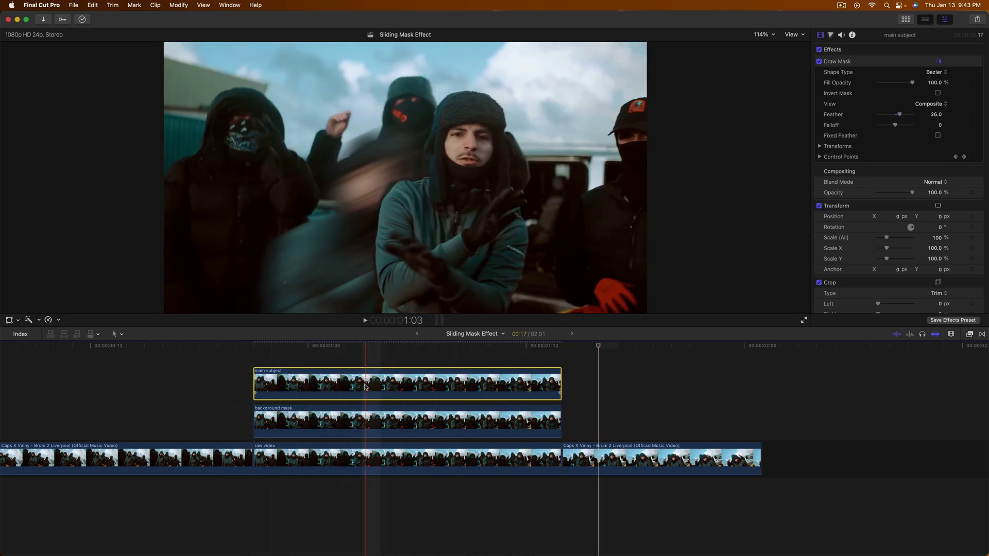
# Step: Display the background mask's video animation, move its final Transform keyframe earlier to about 1:09, and hide the animation again
pyautogui.rightClick(449, 380)
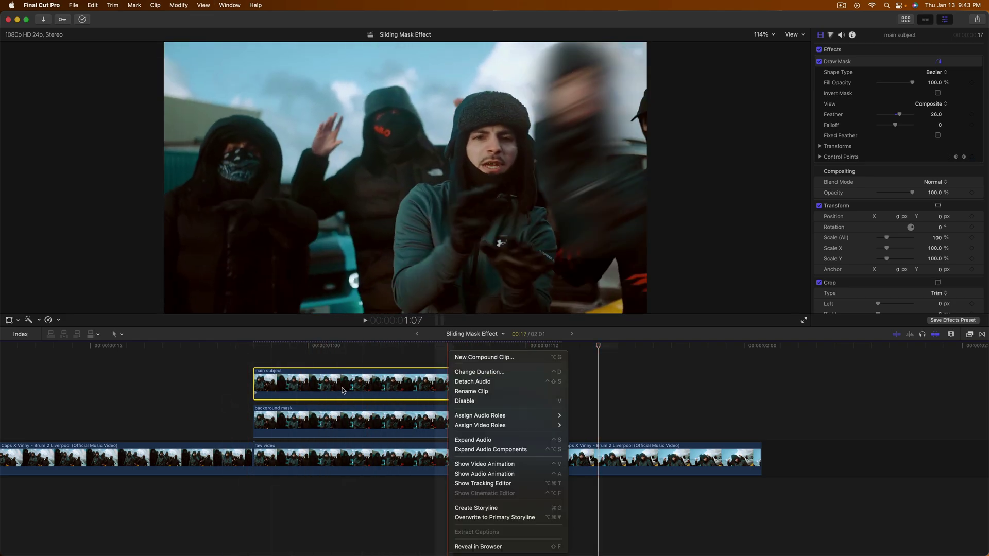
pyautogui.click(443, 420)
pyautogui.click(443, 420)
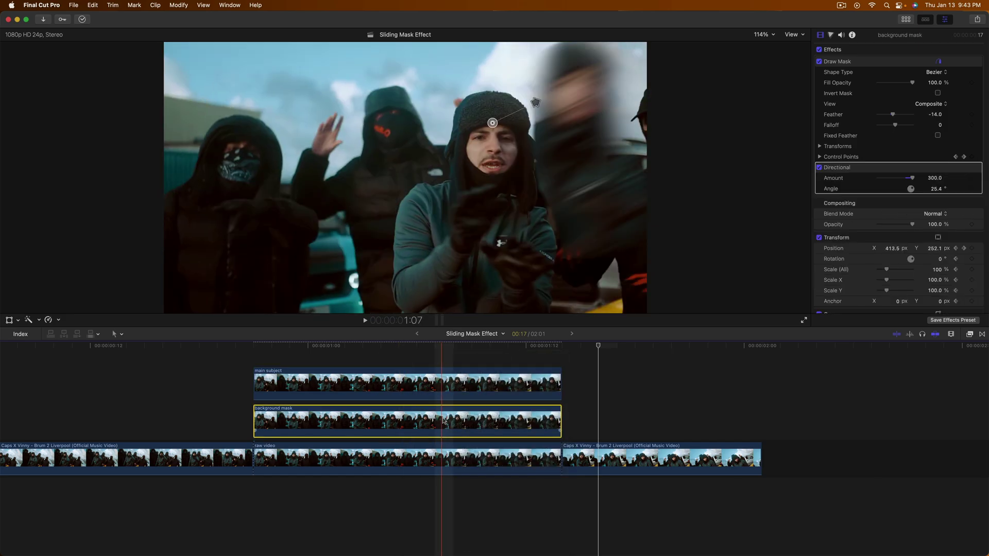
pyautogui.rightClick(444, 420)
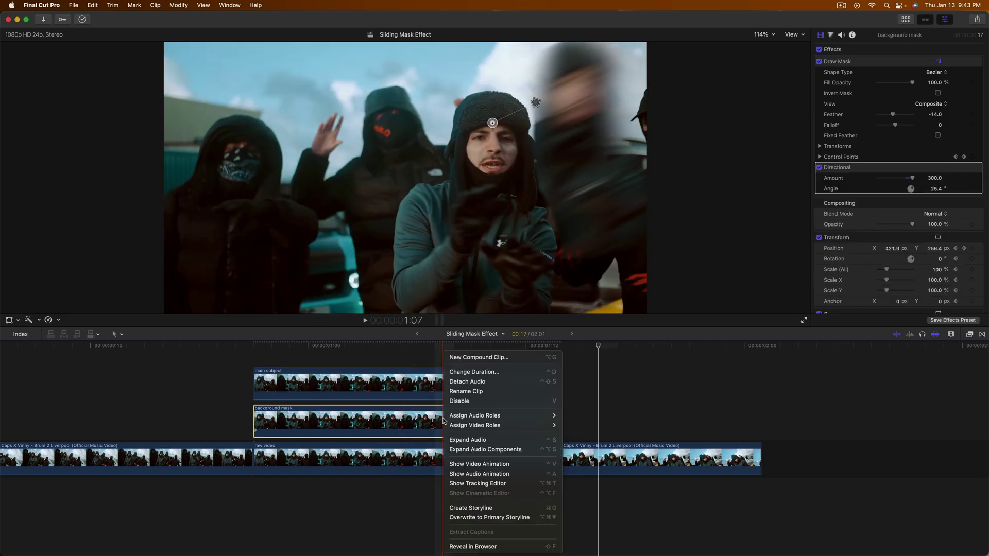
pyautogui.click(482, 463)
pyautogui.moveTo(545, 411); pyautogui.dragTo(471, 409)
pyautogui.click(452, 410)
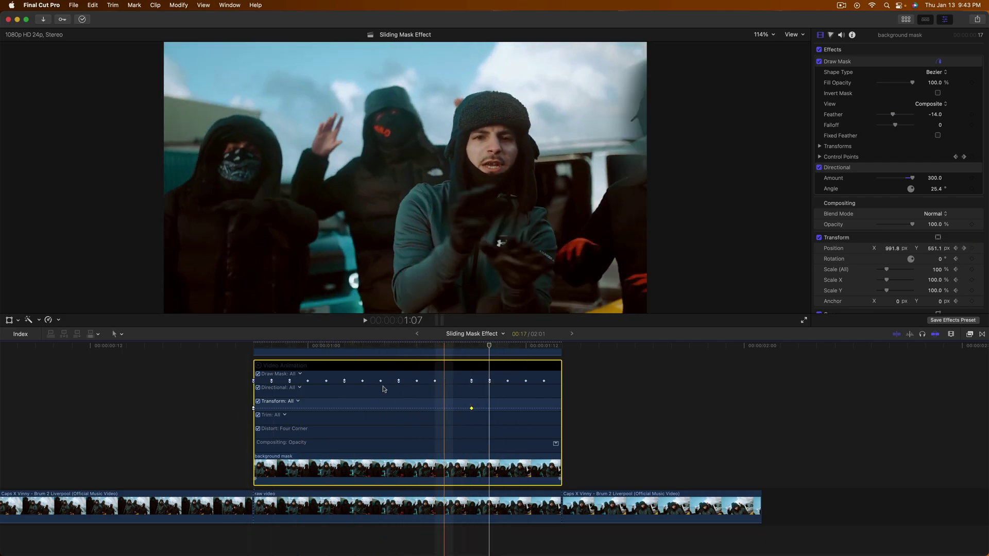
pyautogui.click(259, 365)
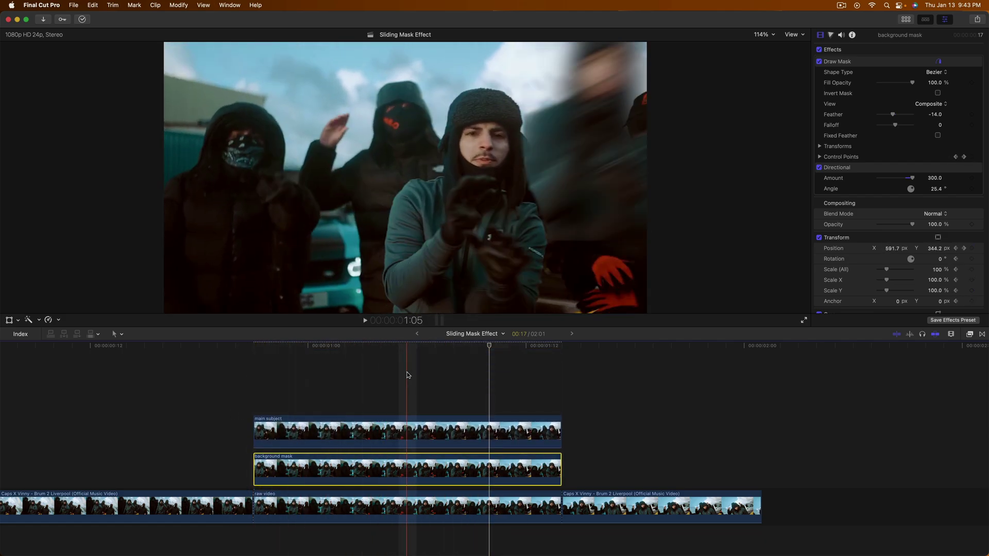
# Step: Split the background mask clip at 1:08 and place its second part above the main subject clip
pyautogui.click(434, 351)
pyautogui.click(454, 474)
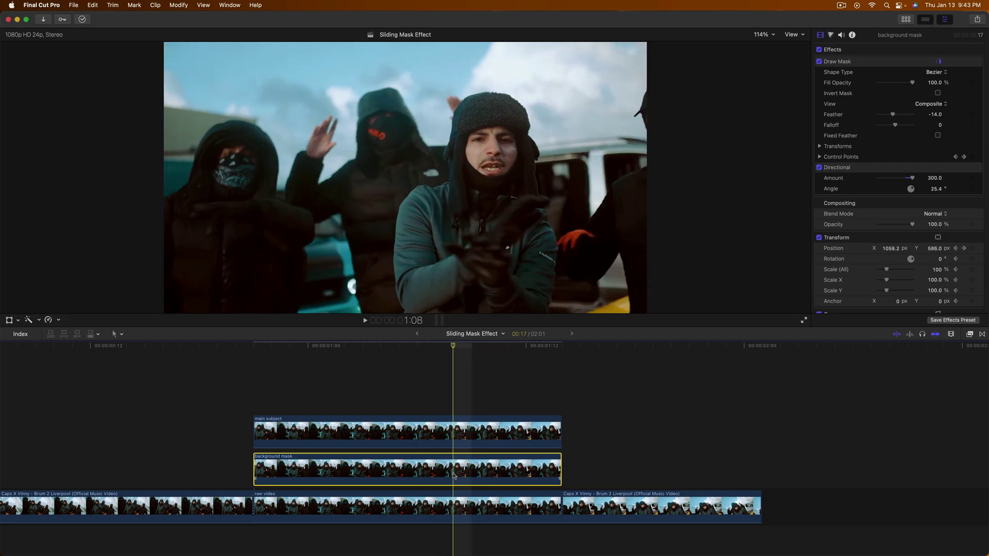
pyautogui.press('super+b')
pyautogui.moveTo(470, 472); pyautogui.dragTo(470, 397)
# Step: Rename the split-off clip above the main subject as foreground mask
pyautogui.rightClick(476, 389)
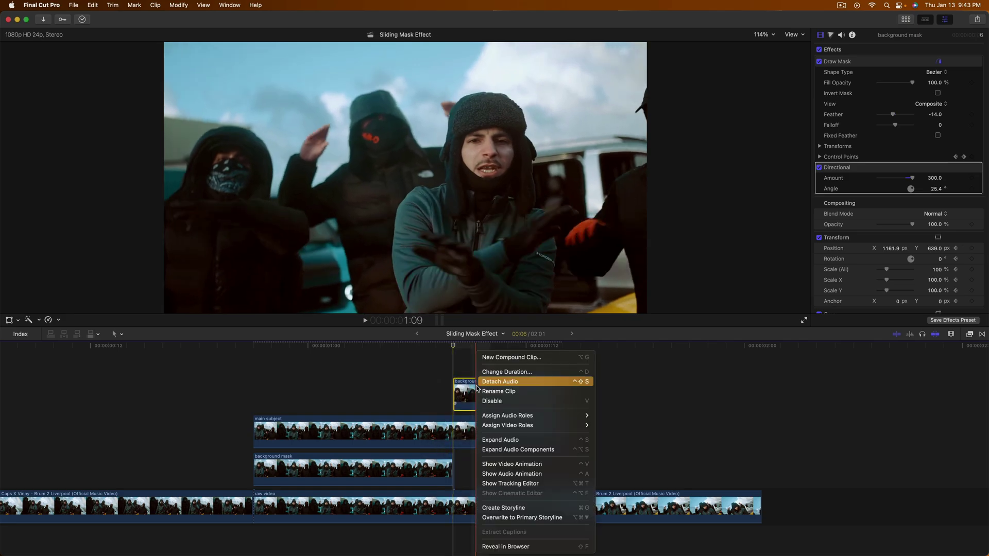
pyautogui.click(499, 391)
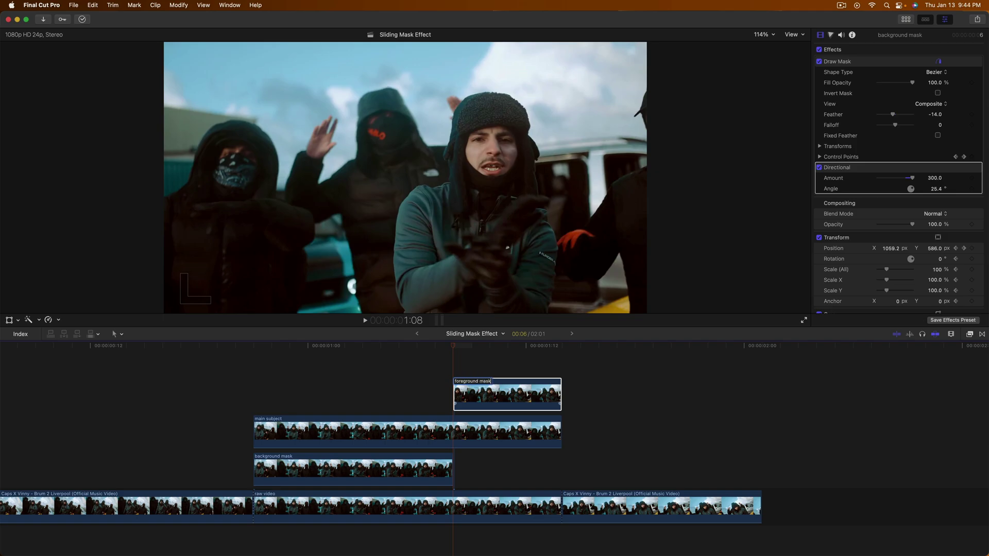
pyautogui.write('foreground mask')
pyautogui.press('Return')
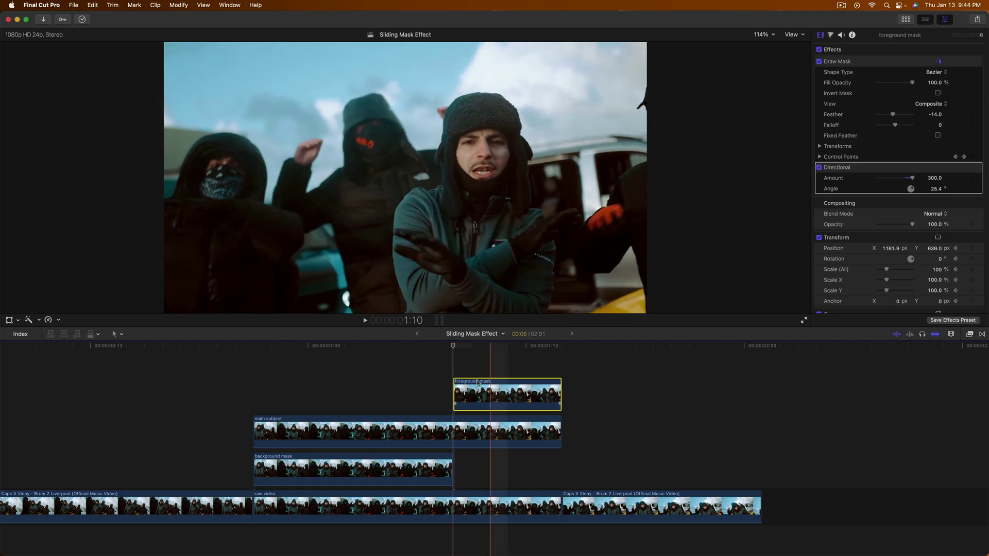
# Step: Move the foreground mask to X -1415.7, Y -693.6 px on its last frame at 1:13, finish the transform, and play back the sequence
pyautogui.hscroll(1, 455, 349)
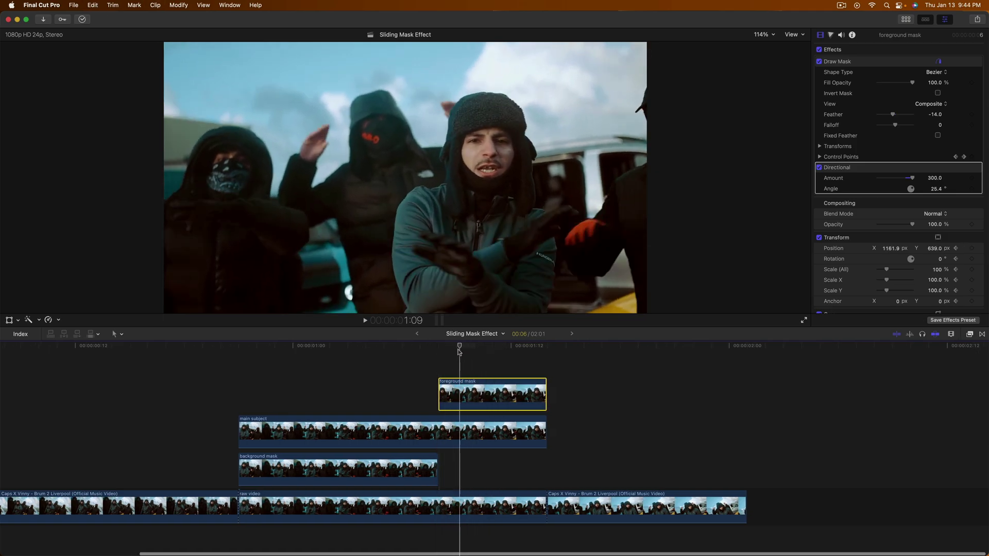
pyautogui.click(9, 321)
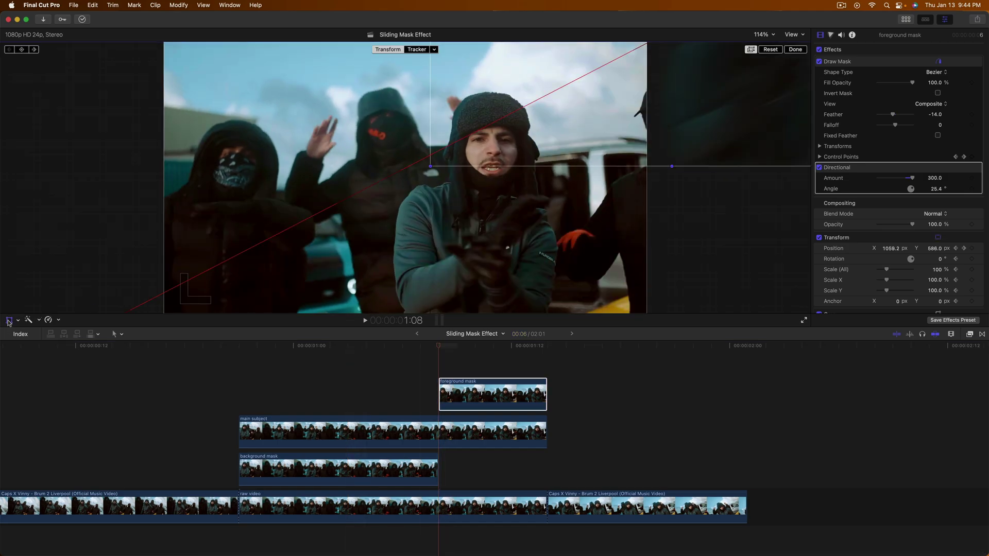
pyautogui.moveTo(448, 348); pyautogui.dragTo(547, 347)
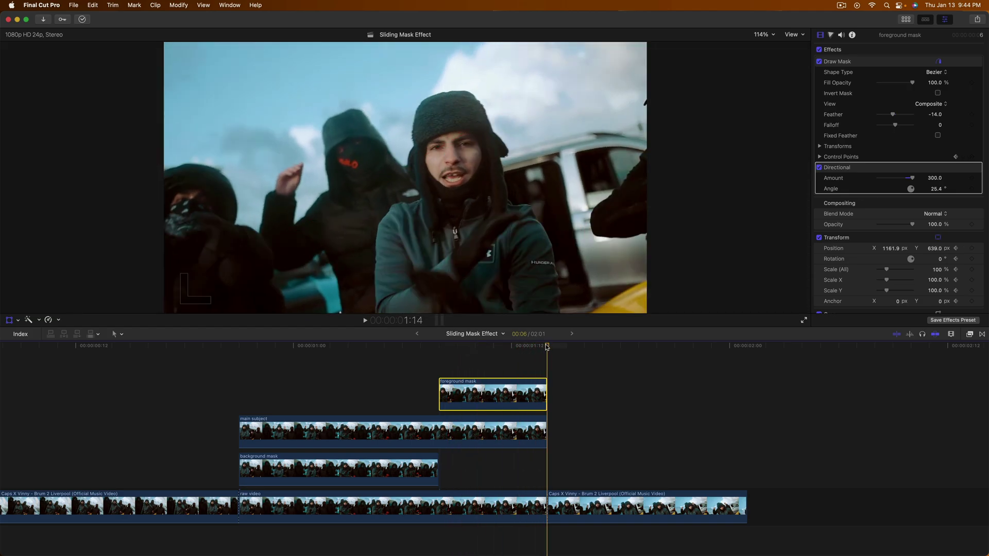
pyautogui.press('Left')
pyautogui.moveTo(750, 57); pyautogui.dragTo(210, 242)
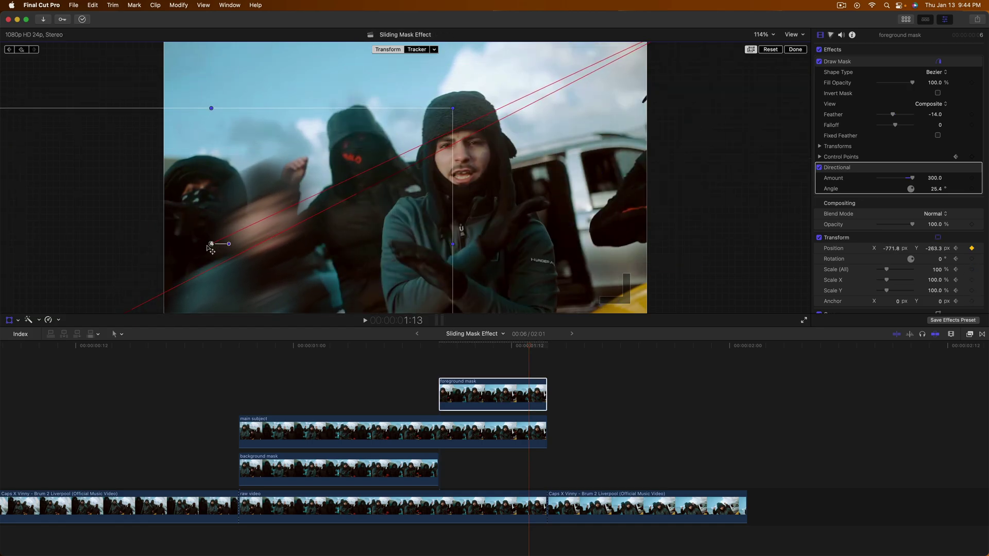
pyautogui.moveTo(404, 151); pyautogui.dragTo(219, 239)
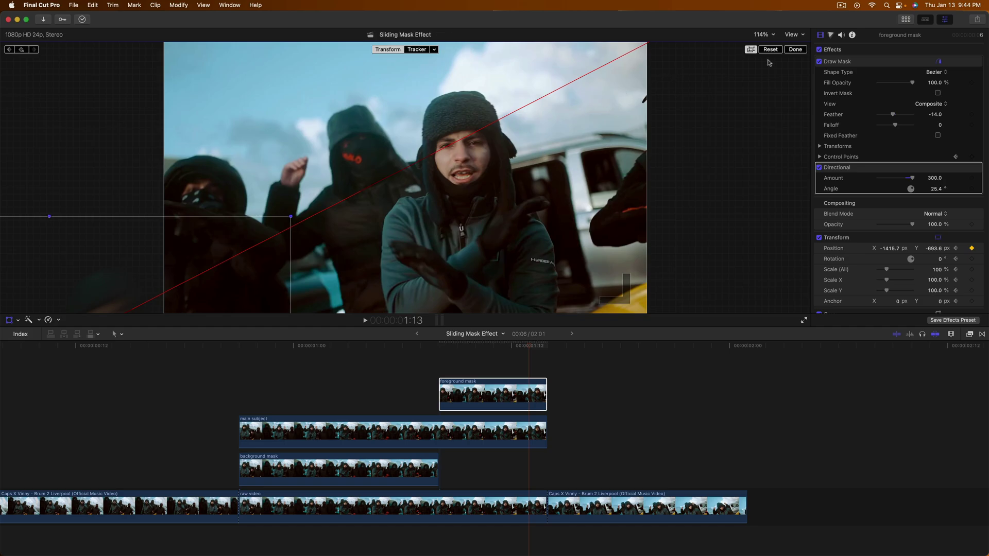
pyautogui.click(796, 50)
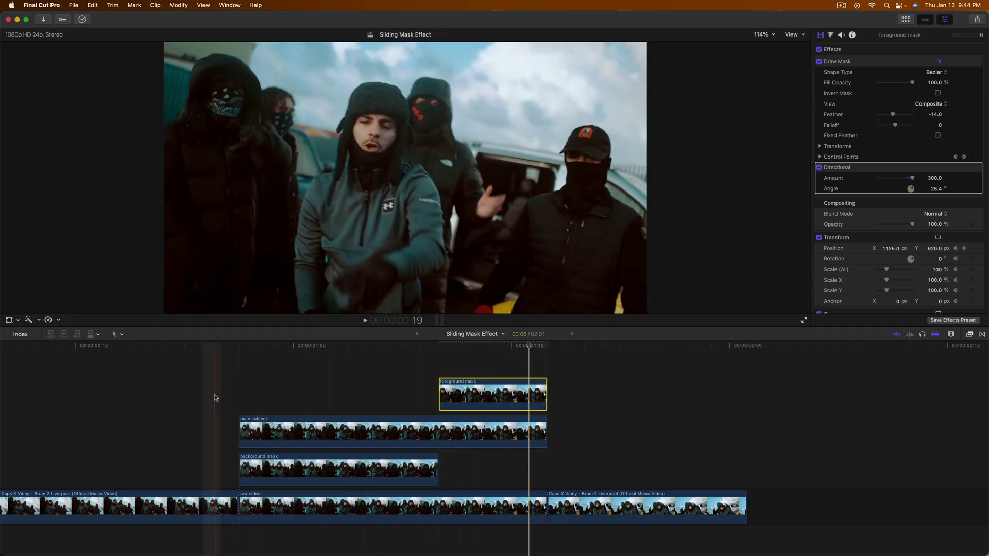
pyautogui.press('space')
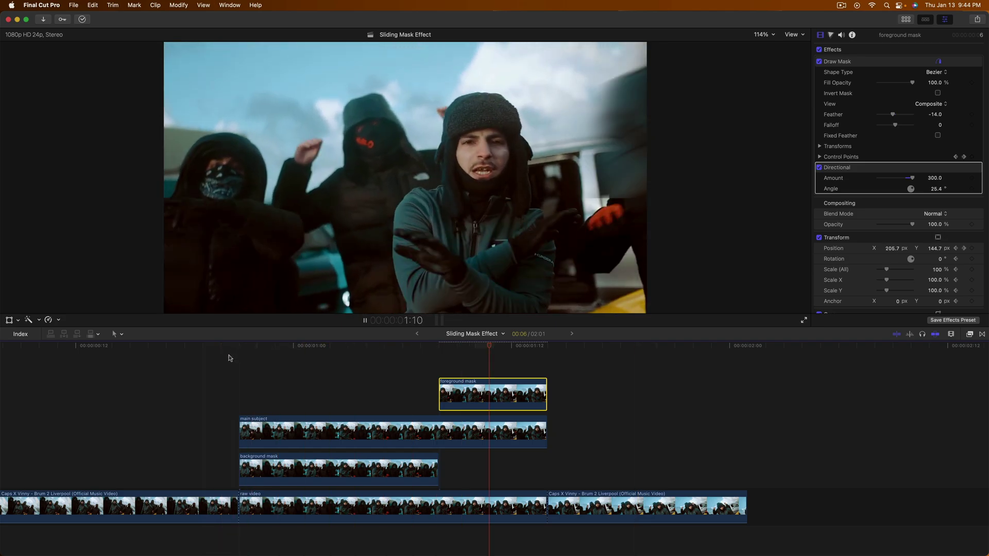
pyautogui.press('space')
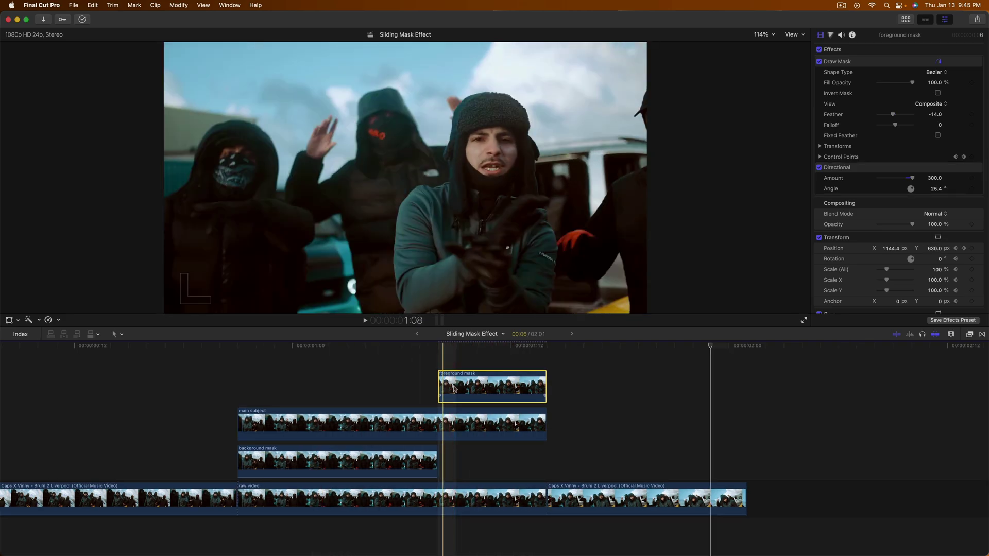
# Step: Delete the foreground mask clip and extend the background mask back to the end of the main subject clip
pyautogui.press('Delete')
pyautogui.click(394, 461)
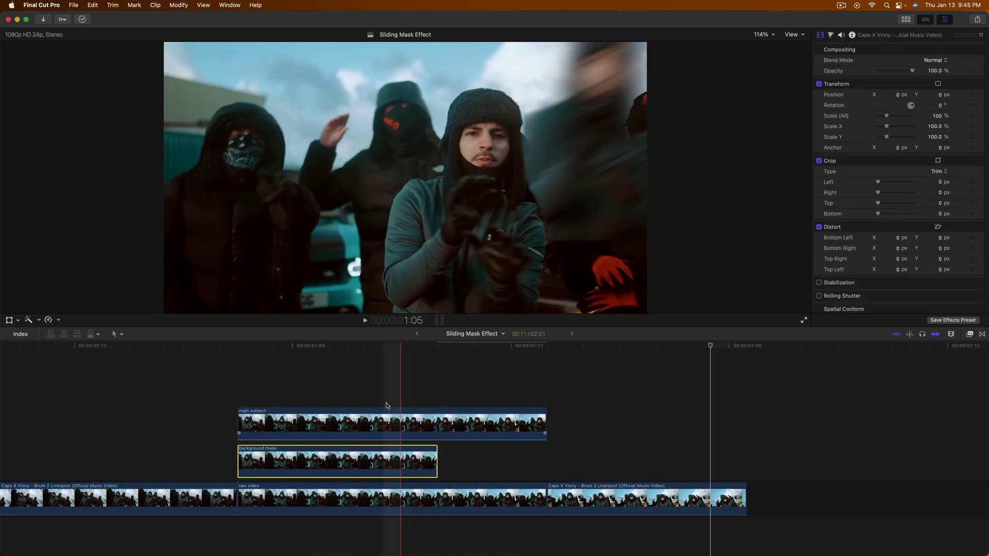
pyautogui.moveTo(437, 452); pyautogui.dragTo(540, 449)
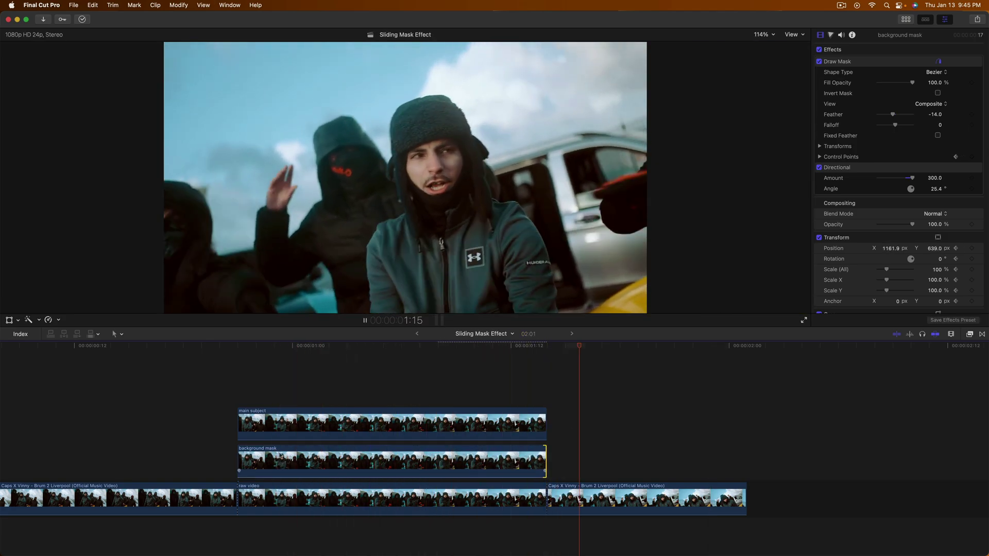
pyautogui.click(601, 347)
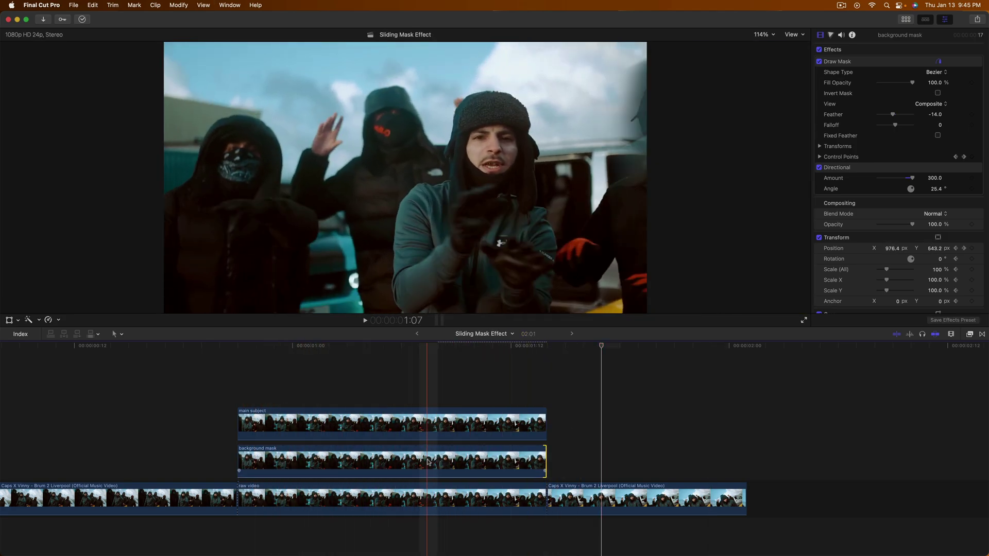
# Step: Duplicate the full background mask clip above the main subject and rename the copy foreground mask
pyautogui.rightClick(428, 461)
pyautogui.click(458, 464)
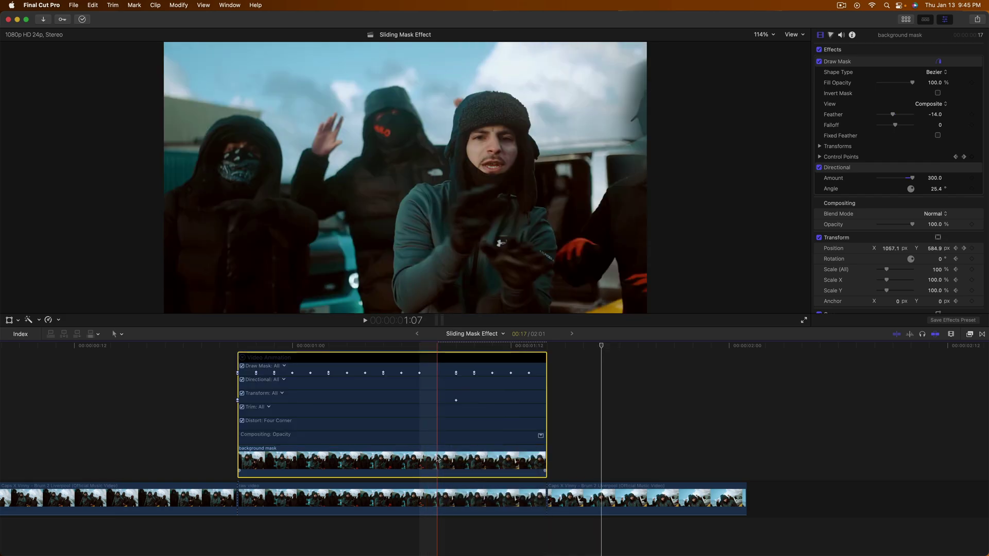
pyautogui.hotkey('ctrl', 'v')
pyautogui.moveTo(381, 460); pyautogui.dragTo(387, 384)
pyautogui.rightClick(312, 385)
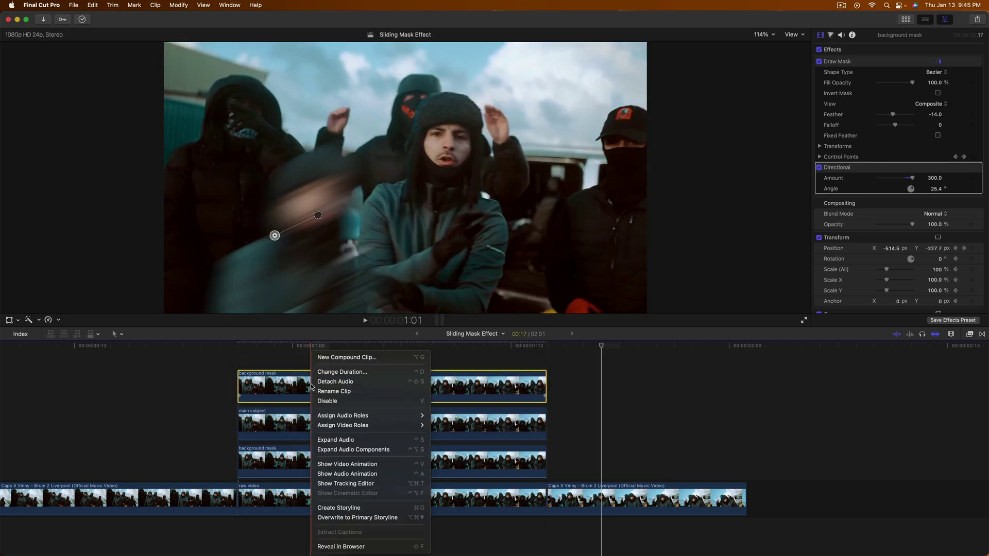
pyautogui.click(343, 402)
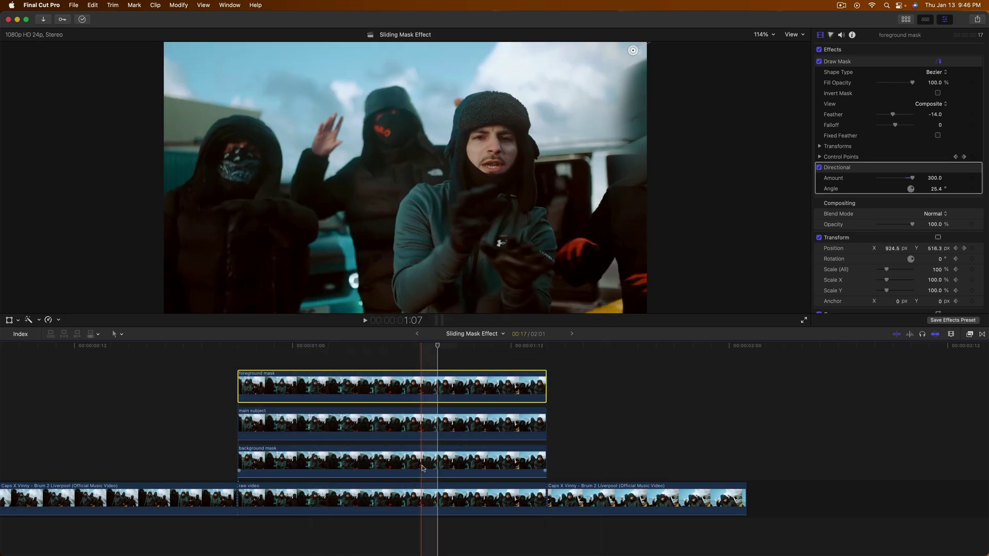
# Step: Show the background mask clip's video animation to examine the timing of its transform keyframes
pyautogui.click(424, 467)
pyautogui.rightClick(426, 467)
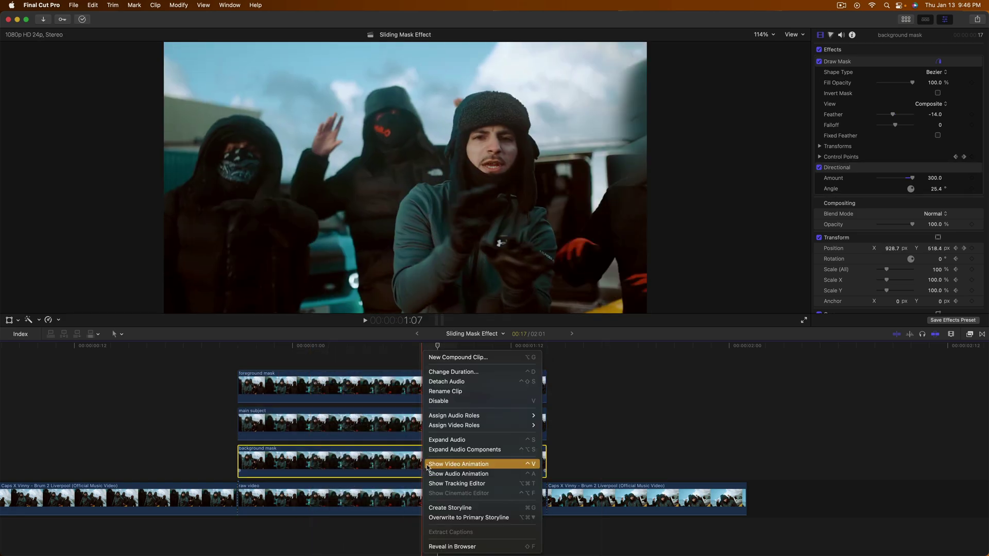
pyautogui.click(432, 463)
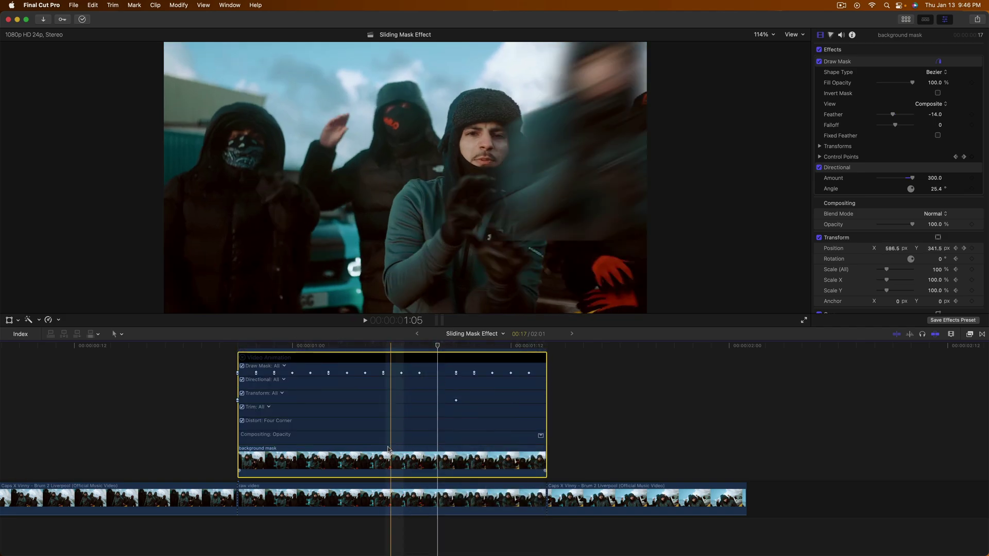
pyautogui.click(382, 400)
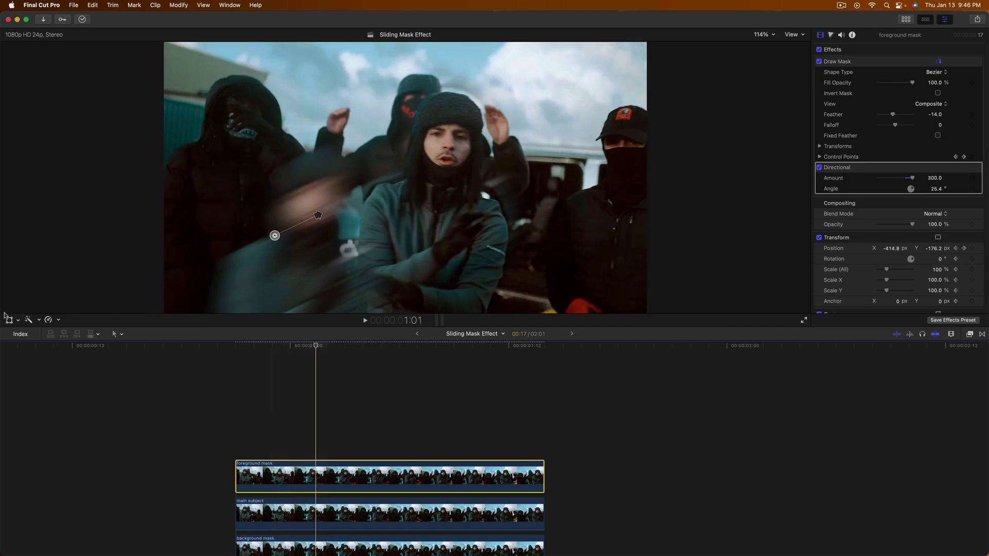
# Step: Reset the foreground mask clip's transform to clear the copied position keyframes, and finish the transform
pyautogui.click(9, 320)
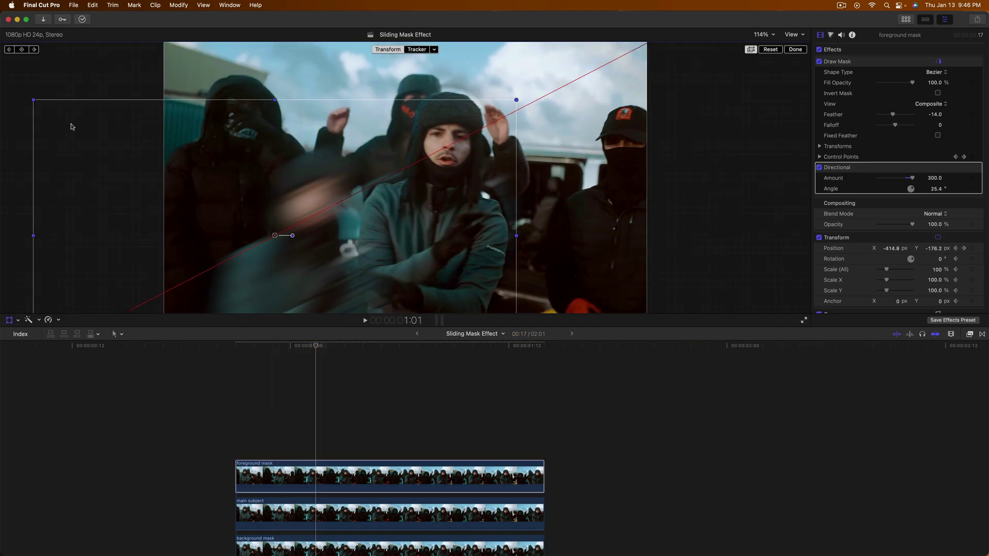
pyautogui.click(772, 50)
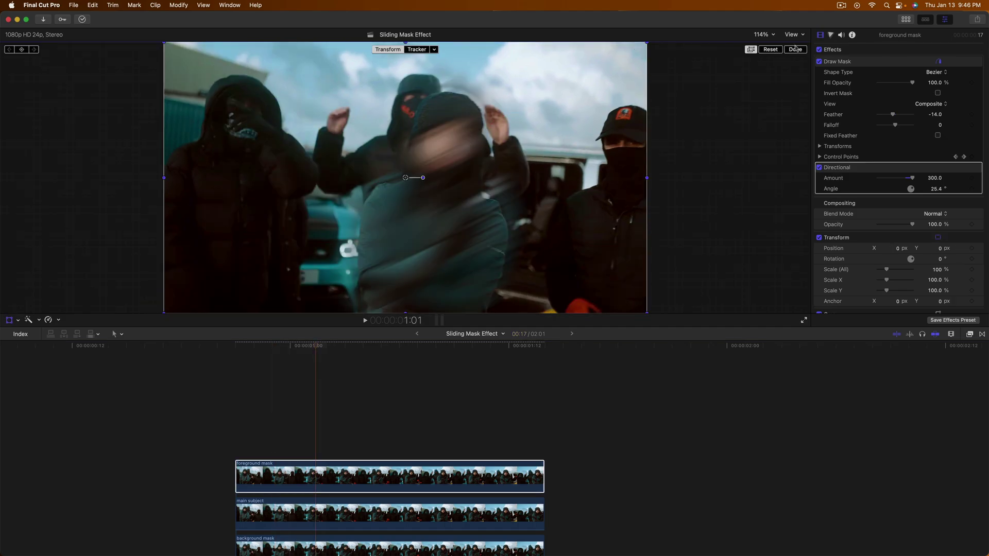
pyautogui.click(795, 50)
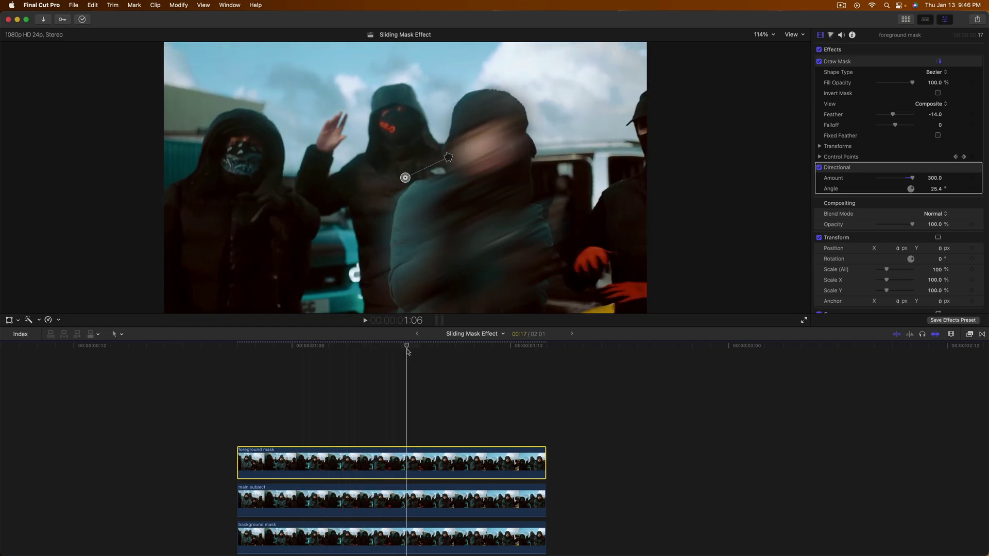
# Step: Keyframe the foreground mask's position from X 1191.7, Y 707.3 px at 1:04 to X -1546.3, Y -544.1 px at 1:13
pyautogui.click(9, 319)
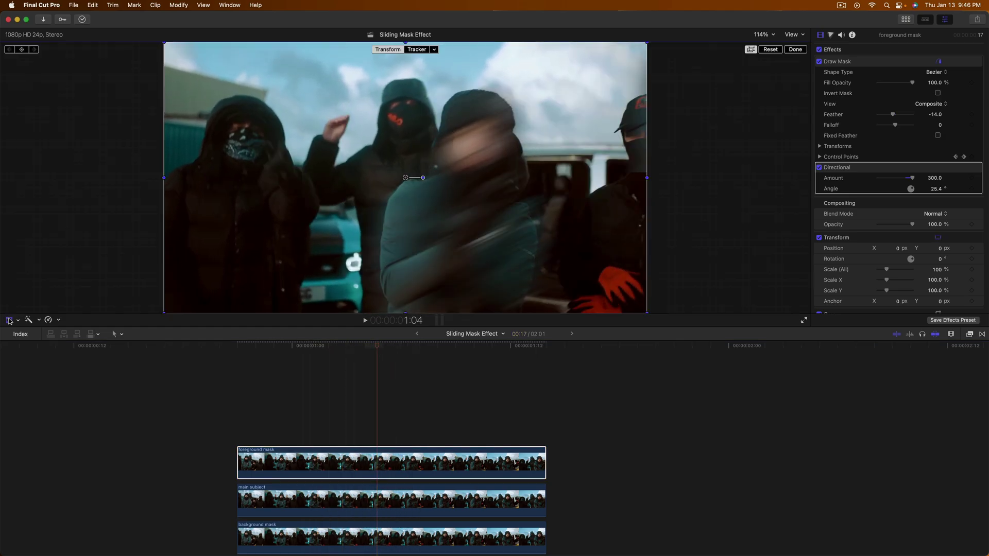
pyautogui.moveTo(304, 263); pyautogui.dragTo(601, 87)
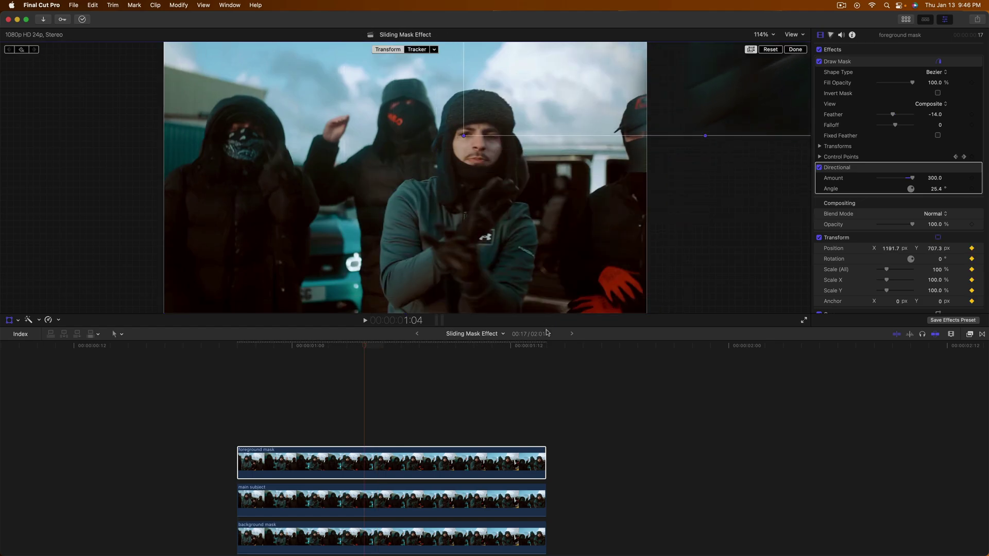
pyautogui.click(548, 346)
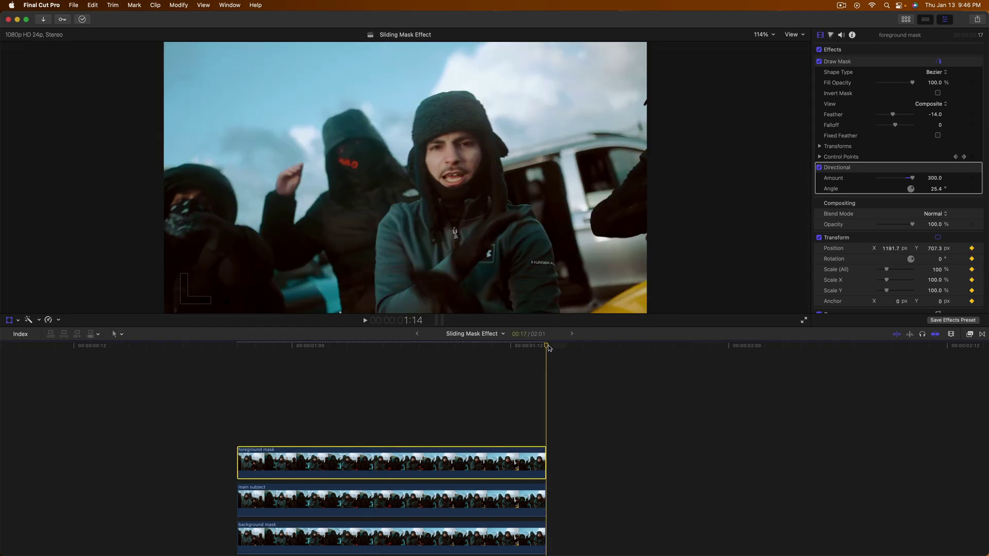
pyautogui.hotkey('shift', 't')
pyautogui.moveTo(732, 69); pyautogui.dragTo(229, 232)
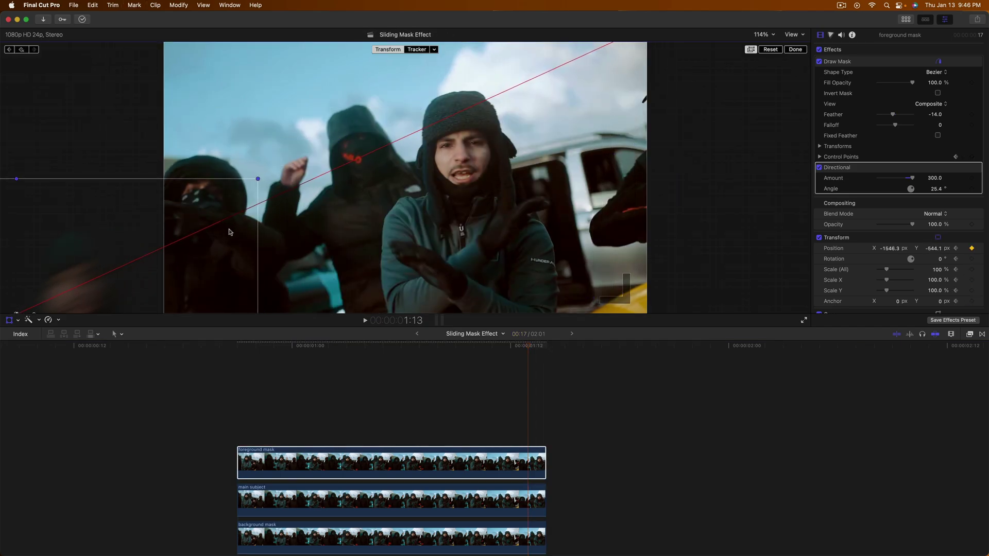
pyautogui.click(795, 50)
# Step: Play back the sequence to check how the foreground mask sweeps in front of the main subject
pyautogui.press('space')
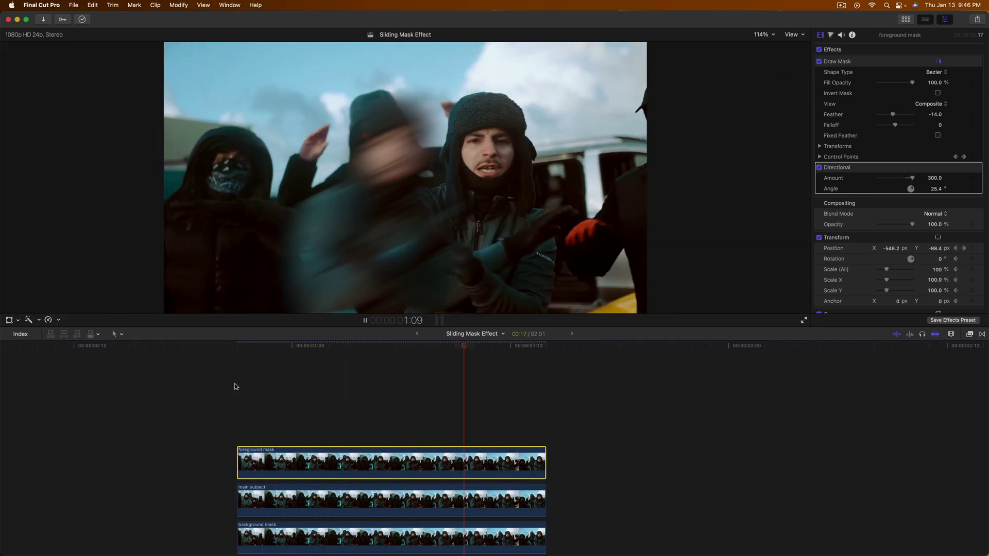
pyautogui.press('space')
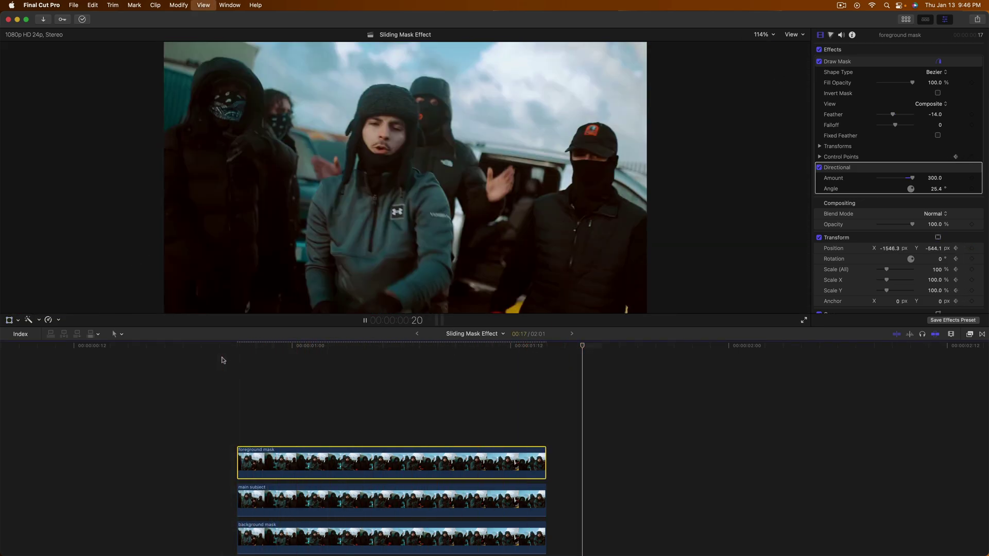
pyautogui.press('space')
pyautogui.scroll(-3, 309, 370)
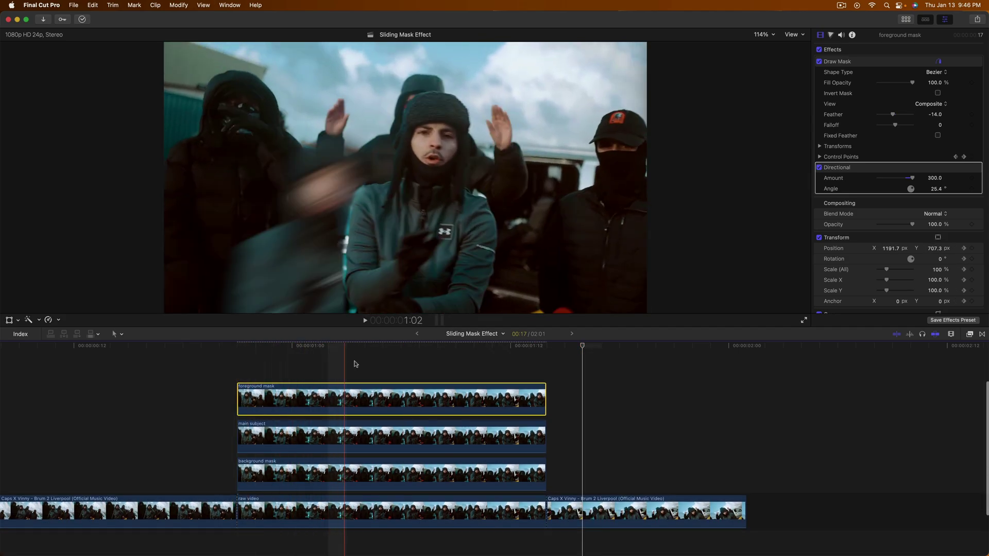
# Step: Add a Graduated Mask to the foreground mask clip at 1:08, with target X -0.0, Y -0.2 and center X 0.25, Y -0.32 px
pyautogui.click(447, 344)
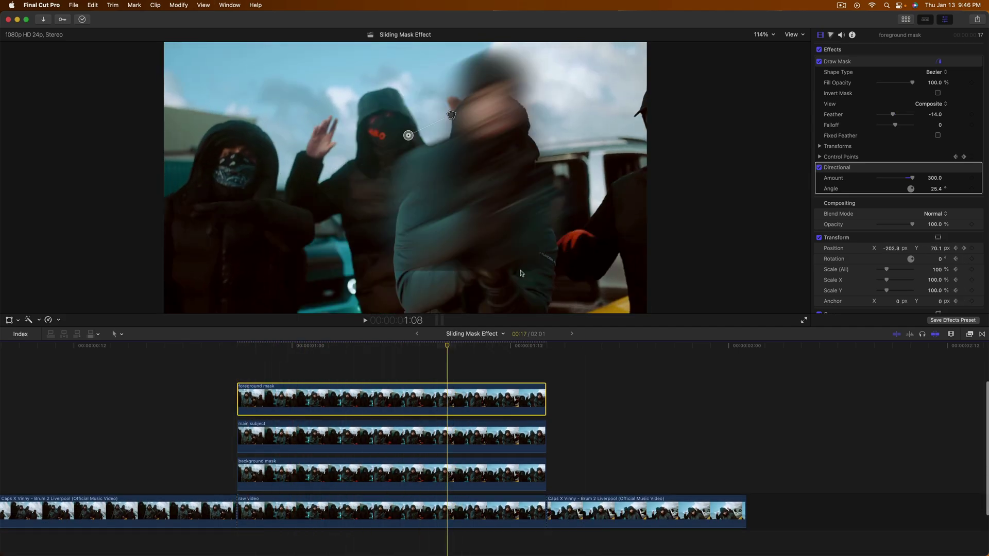
pyautogui.hotkey('alt', ';')
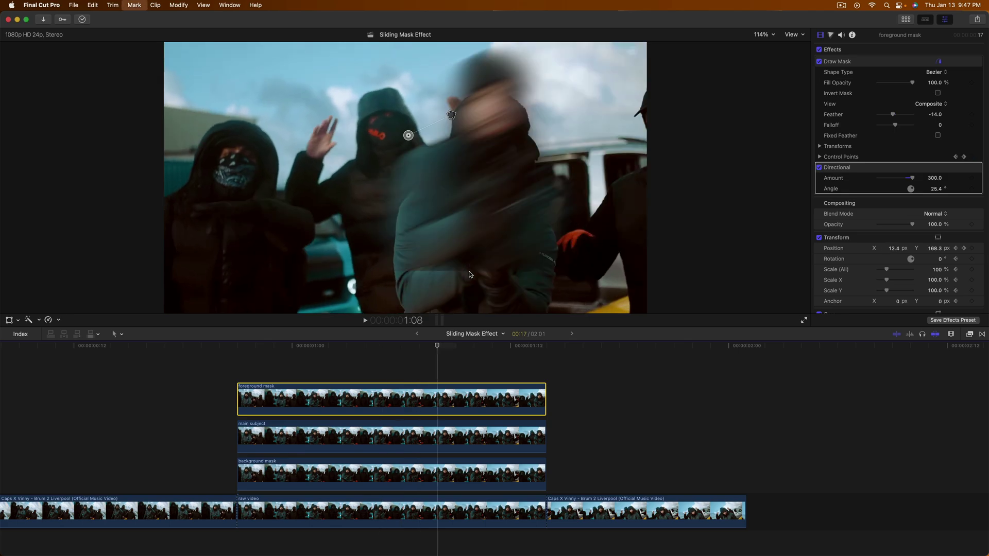
pyautogui.press('Right')
pyautogui.press('Left')
pyautogui.press('super+5')
pyautogui.click(809, 469)
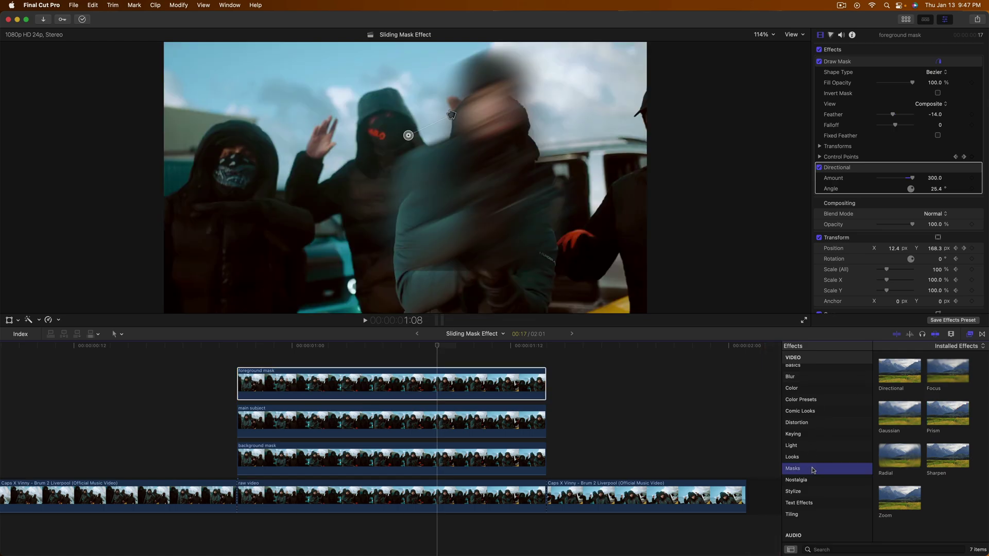
pyautogui.moveTo(957, 378); pyautogui.dragTo(642, 394)
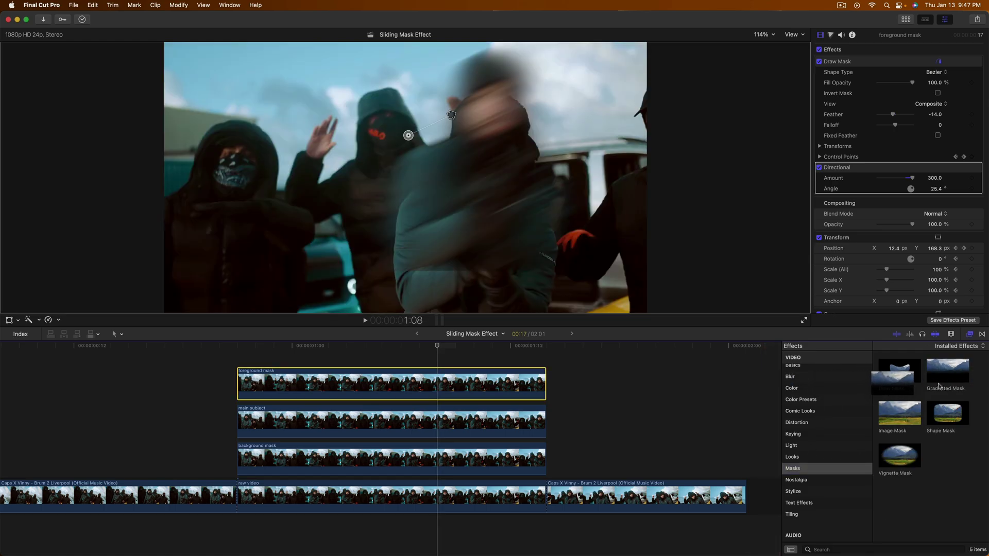
pyautogui.moveTo(587, 368); pyautogui.dragTo(448, 385)
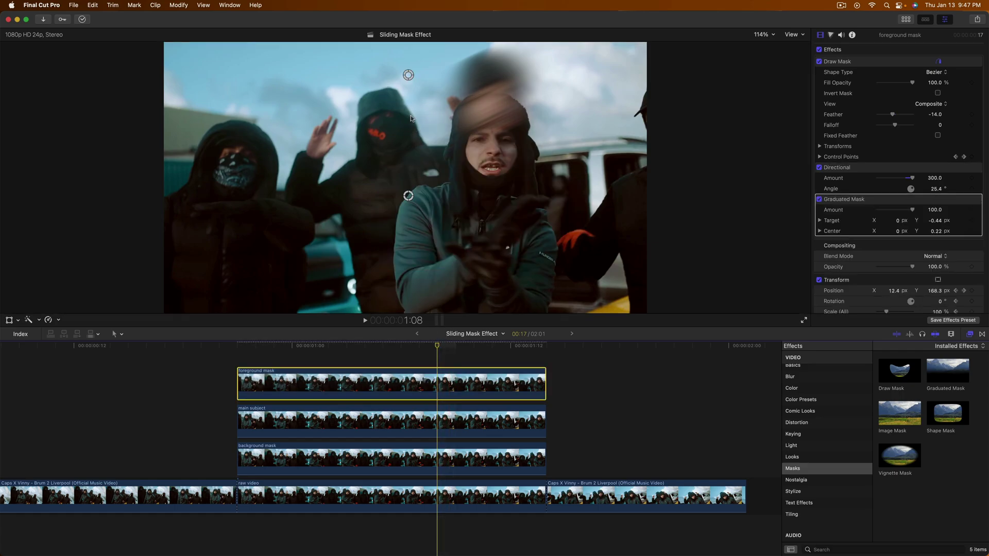
pyautogui.moveTo(411, 71); pyautogui.dragTo(516, 186)
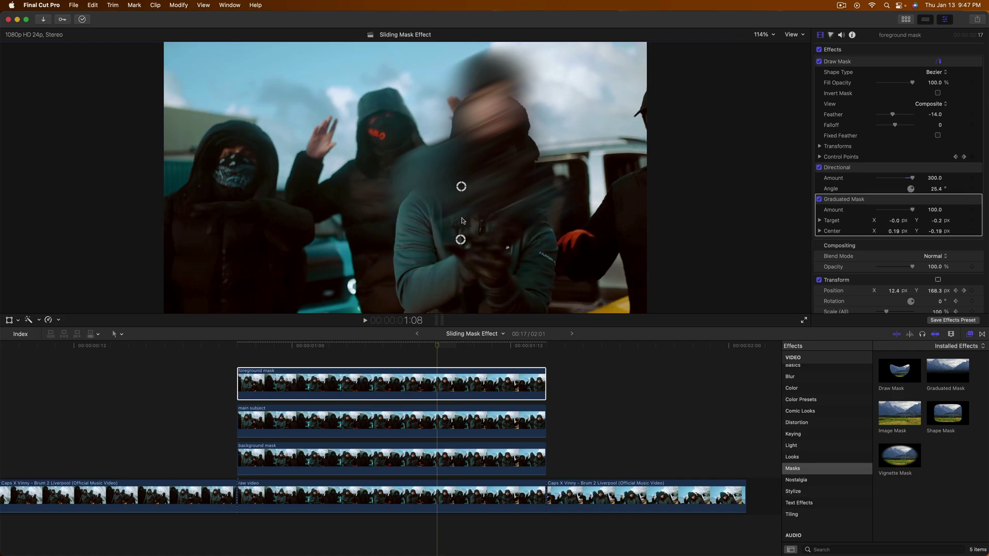
pyautogui.moveTo(466, 206); pyautogui.dragTo(479, 266)
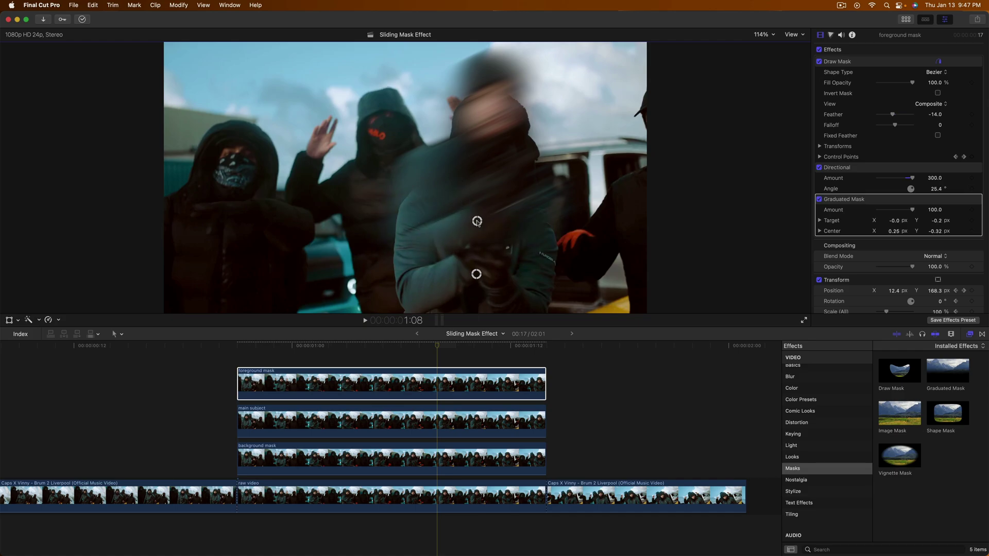
# Step: Add a Graduated Mask to the background mask clip at 1:03, with target X 0.0, Y -0.17 and center X 0.02, Y -0.33 px
pyautogui.click(435, 462)
pyautogui.moveTo(435, 348); pyautogui.dragTo(349, 352)
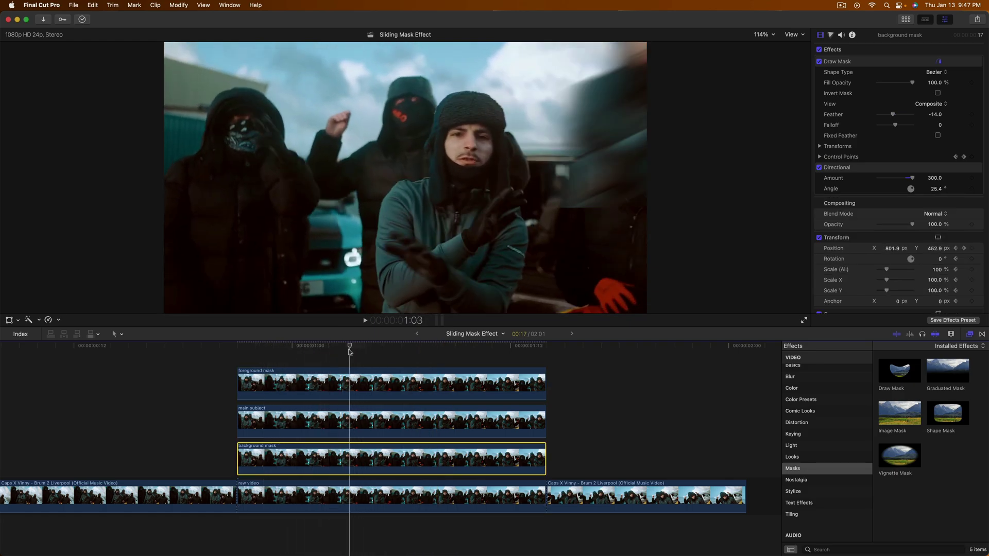
pyautogui.moveTo(943, 380); pyautogui.dragTo(502, 456)
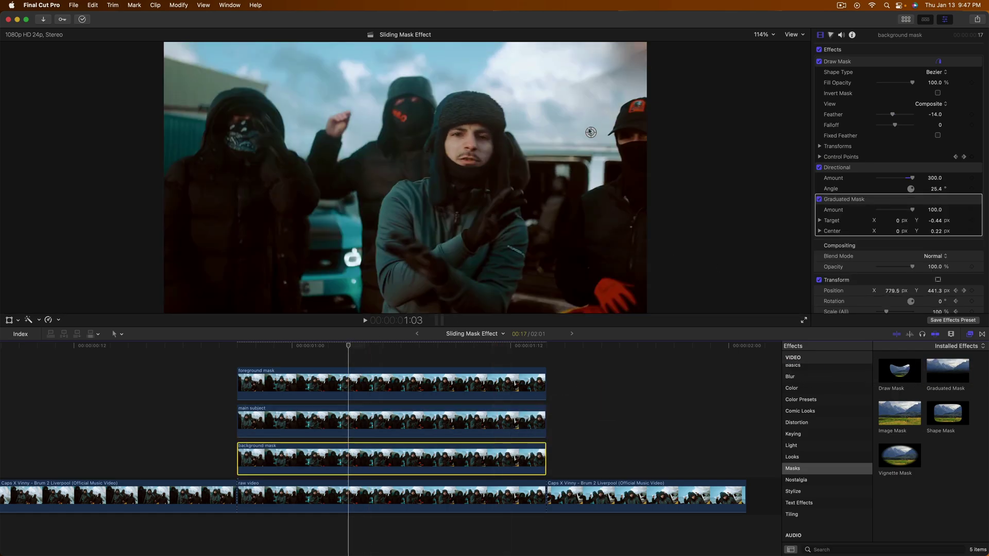
pyautogui.click(764, 35)
pyautogui.click(771, 77)
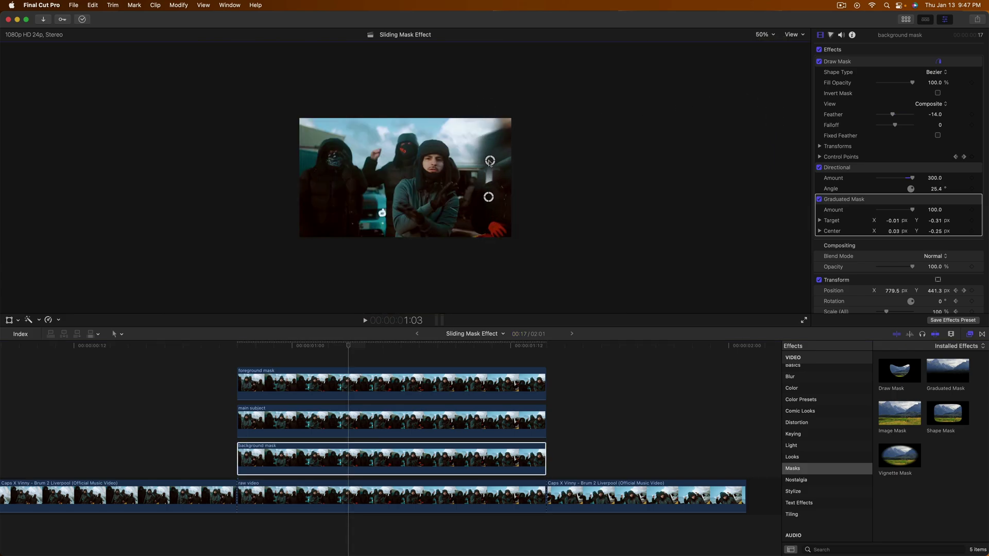
pyautogui.hotkey('shift', 'z')
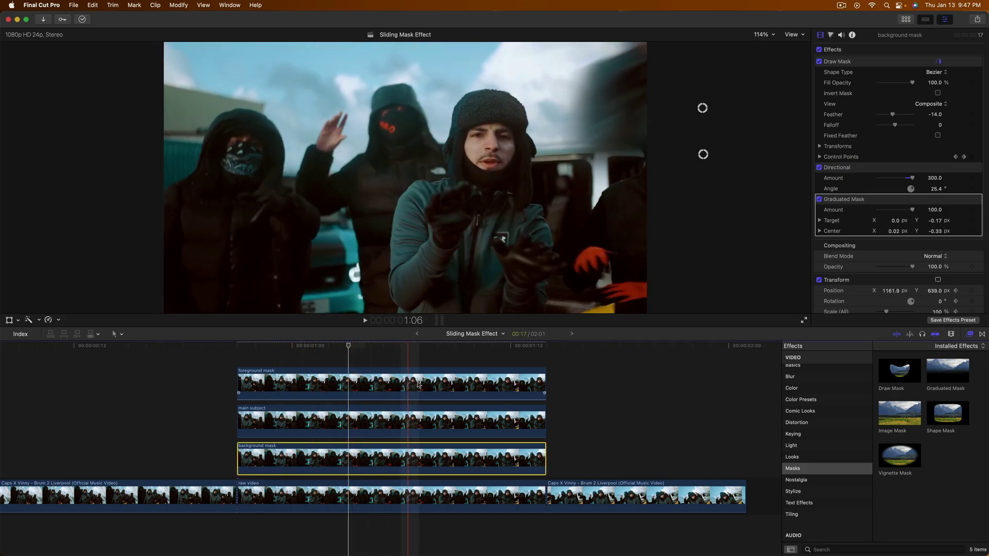
# Step: Play back the masked section, fit the whole sequence in the timeline, and play it from the beginning
pyautogui.press('space')
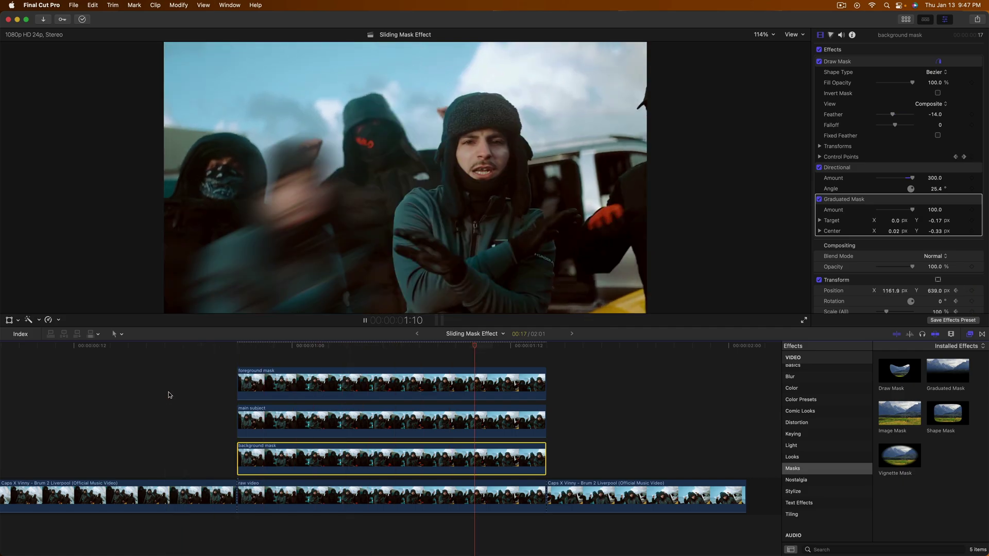
pyautogui.press('space')
pyautogui.hotkey('shift', 'z')
pyautogui.press('Home')
pyautogui.press('space')
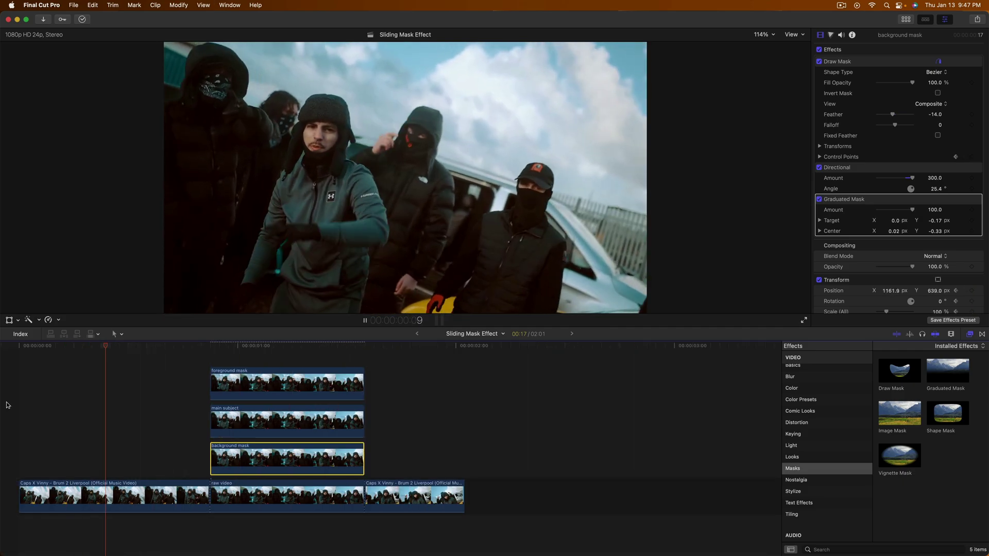